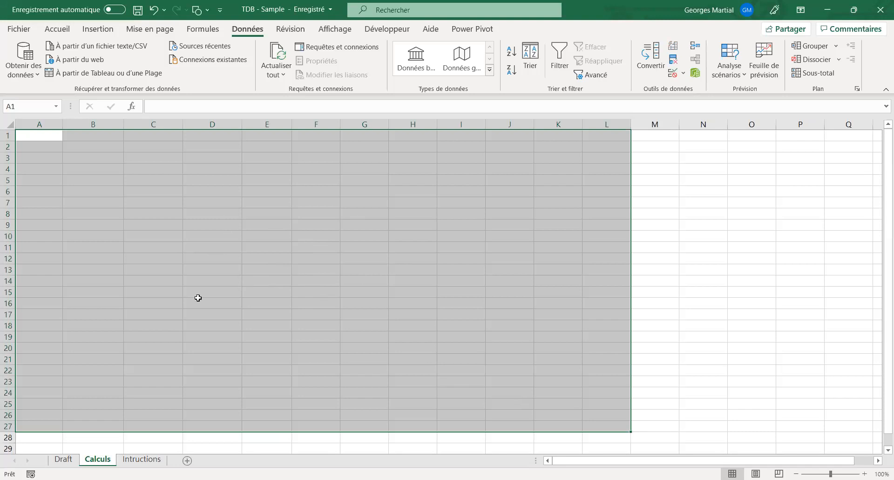
On the Draft sheet, examine the file and database source types available for getting external data
{"action": "left_click", "coordinate": [64, 459]}
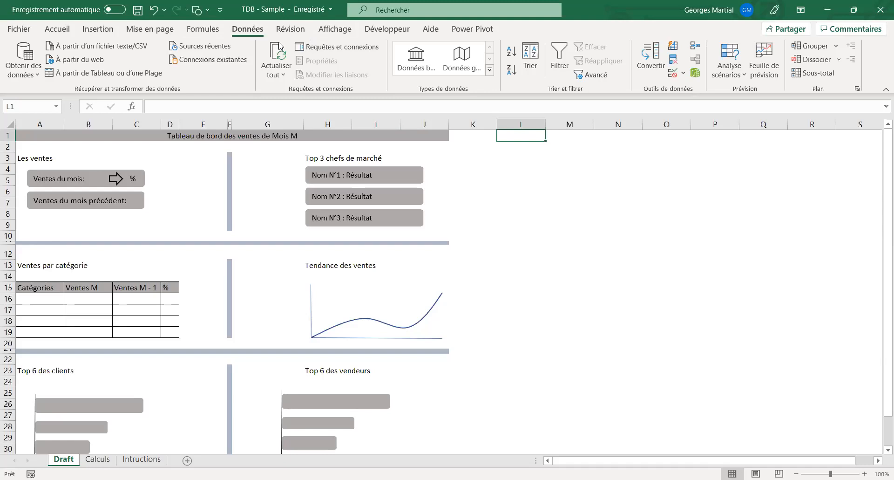
{"action": "key", "text": "alt+Tab"}
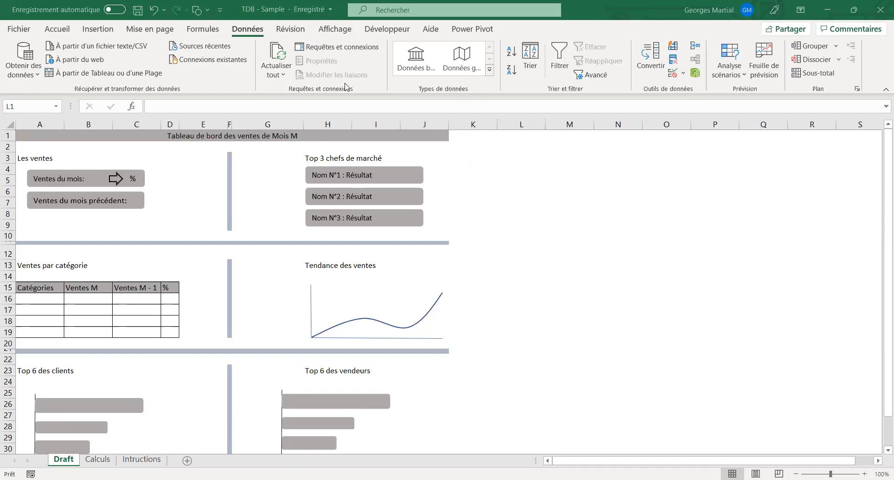
{"action": "left_click", "coordinate": [254, 31]}
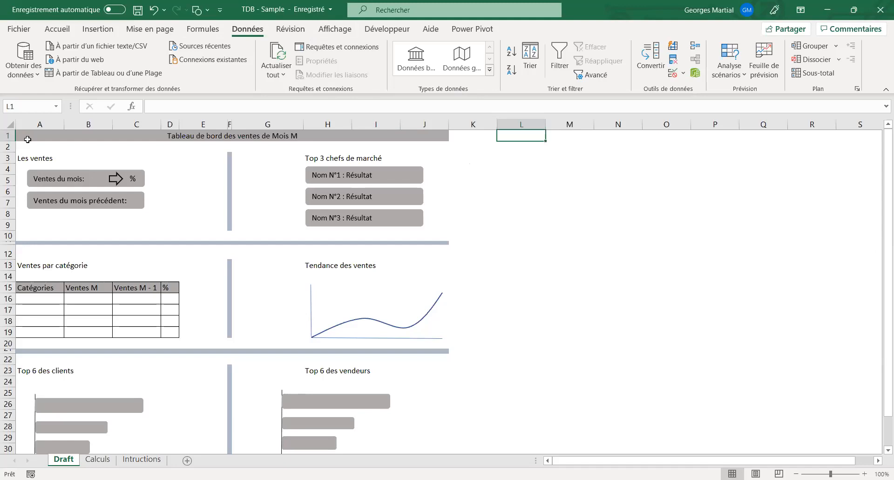
{"action": "left_click", "coordinate": [37, 78]}
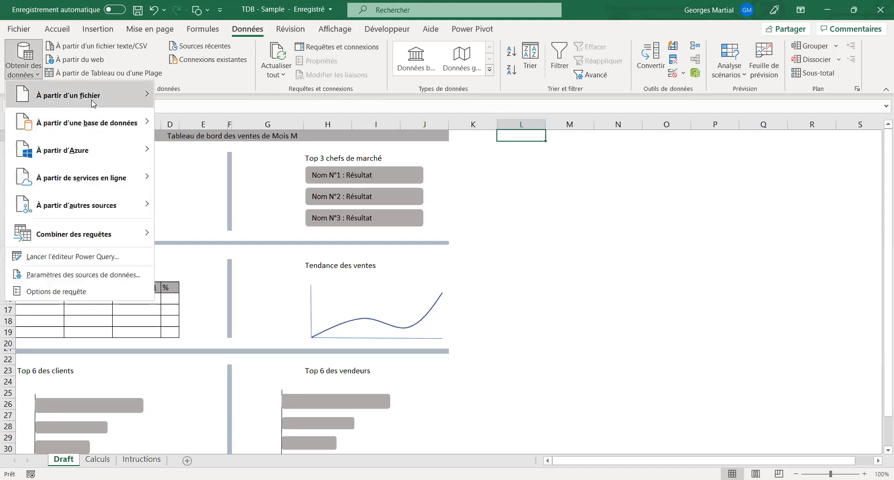
{"action": "mouse_move", "coordinate": [148, 91]}
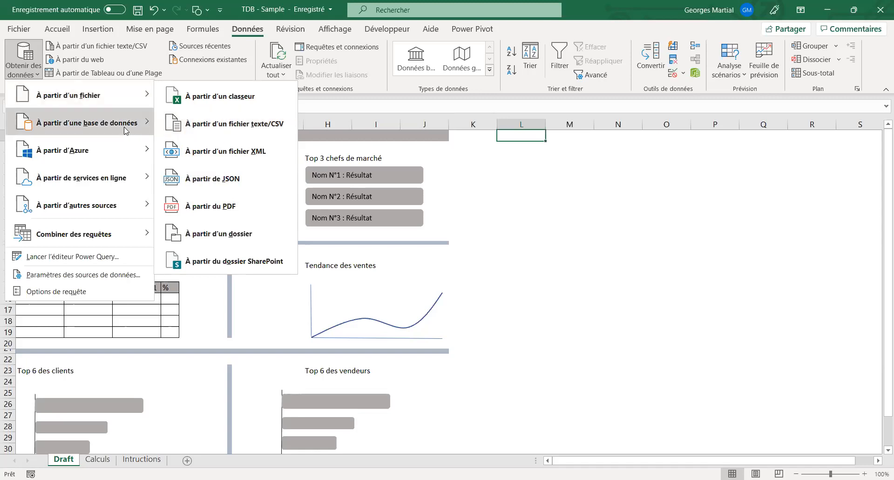
{"action": "mouse_move", "coordinate": [124, 127]}
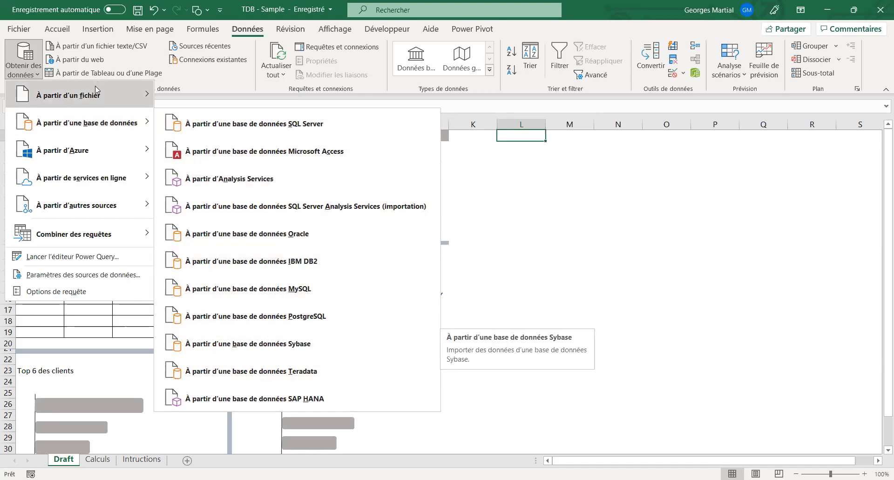
{"action": "mouse_move", "coordinate": [95, 87]}
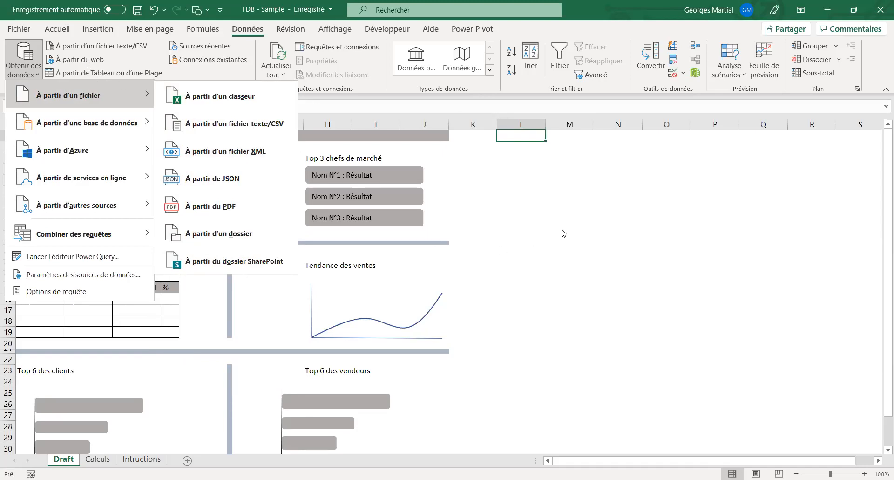
{"action": "left_click", "coordinate": [602, 234]}
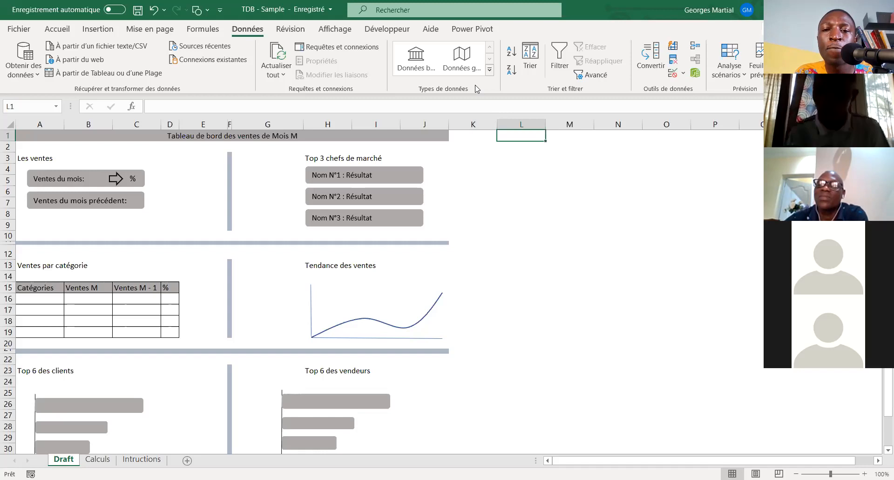
Switch to the MasterData workbook and examine the FullName and PersonID columns of the SalesEmployees sheet
{"action": "key", "text": "alt+Tab"}
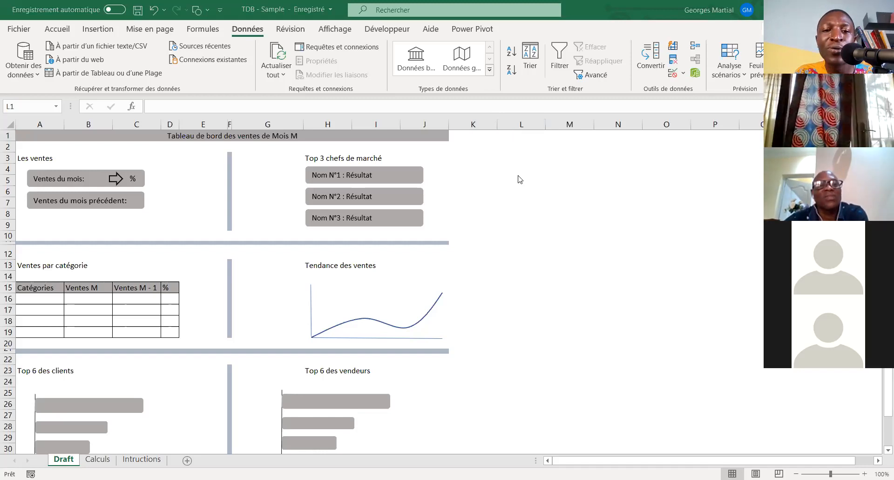
{"action": "key", "text": "alt+Tab"}
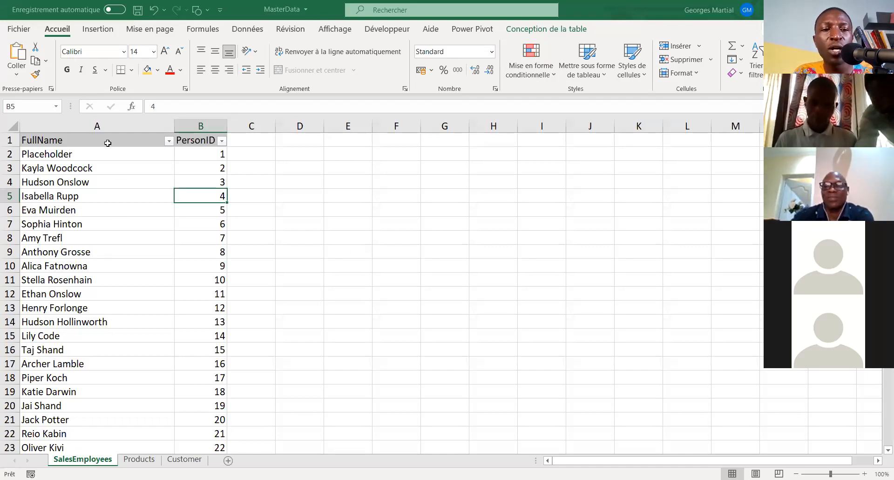
{"action": "left_click_drag", "start_coordinate": [108, 143], "coordinate": [201, 385]}
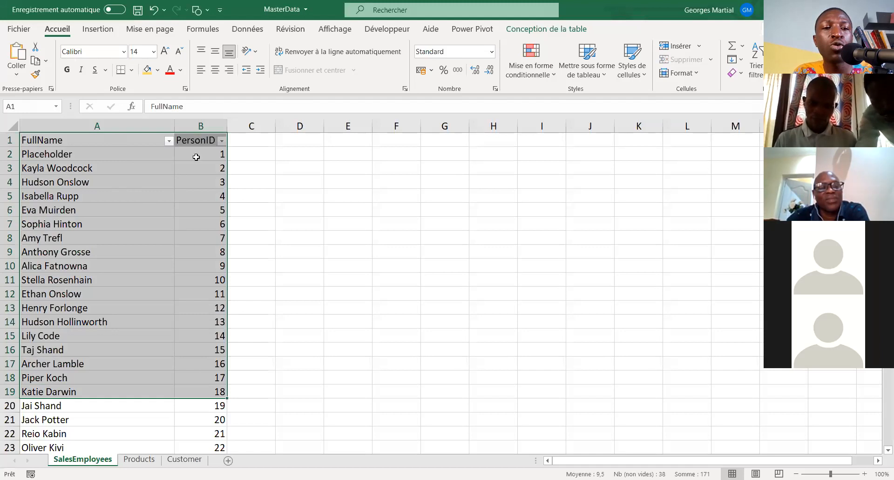
{"action": "left_click_drag", "start_coordinate": [195, 141], "coordinate": [195, 344]}
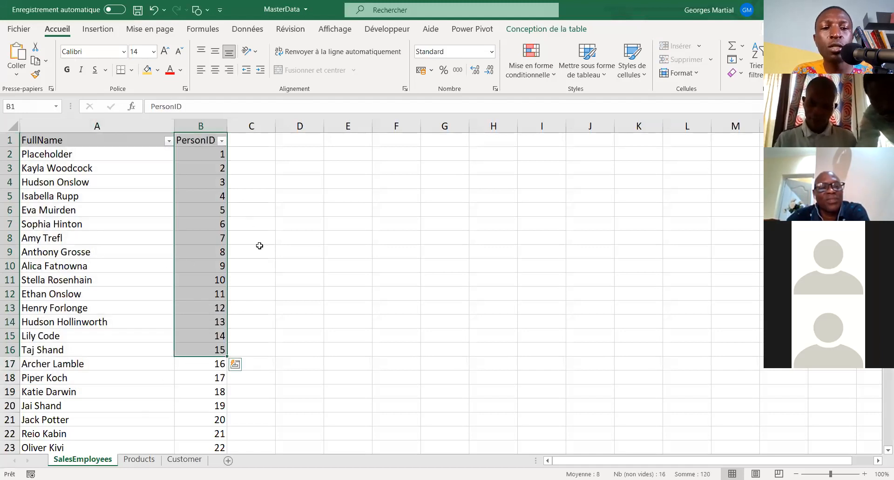
Examine the Products sheet's columns from ProductItemID through ProductName and ProductGroup to IsChillerStock
{"action": "key", "text": "ctrl+Page_Down"}
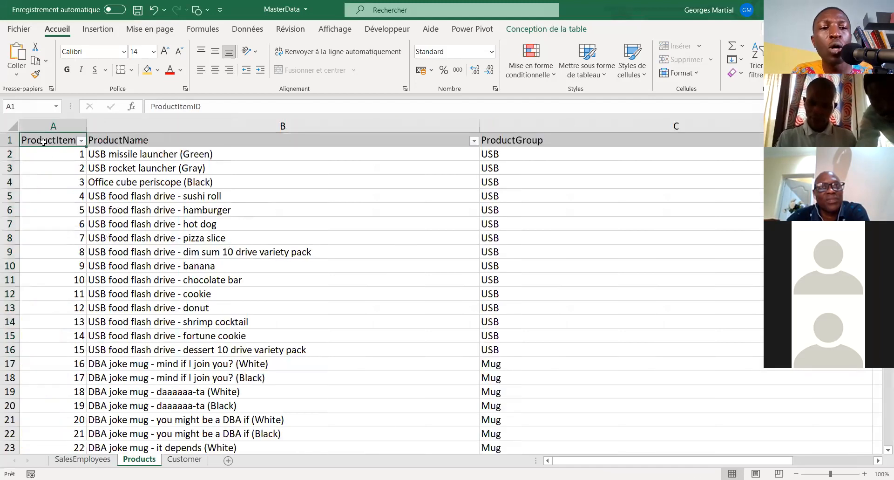
{"action": "left_click_drag", "start_coordinate": [42, 140], "coordinate": [44, 343]}
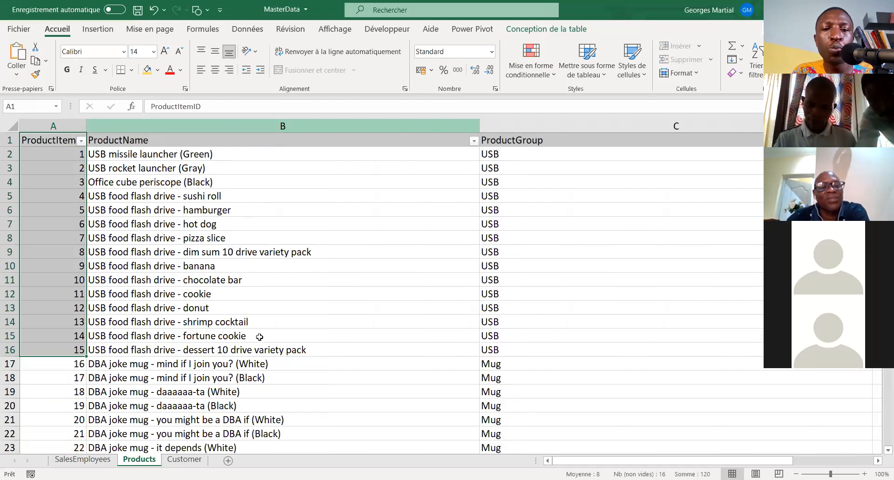
{"action": "key", "text": "Right"}
{"action": "key", "text": "Right"}
{"action": "key", "text": "Right"}
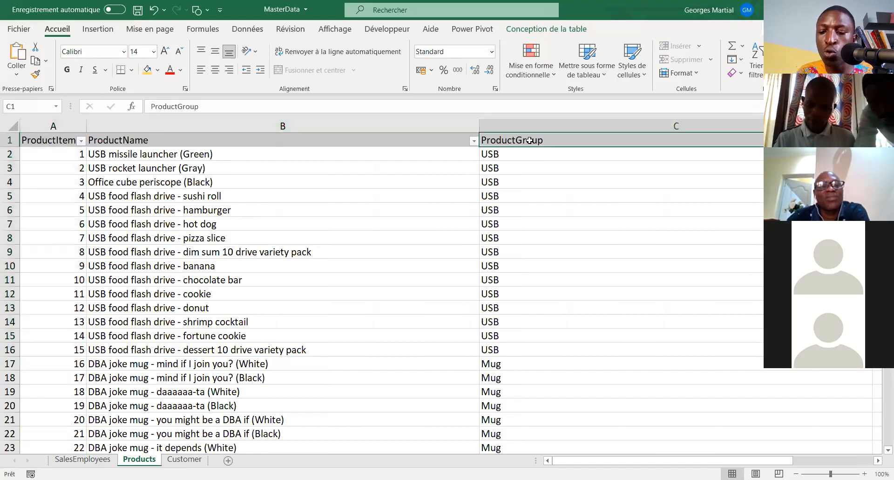
{"action": "key", "text": "Right"}
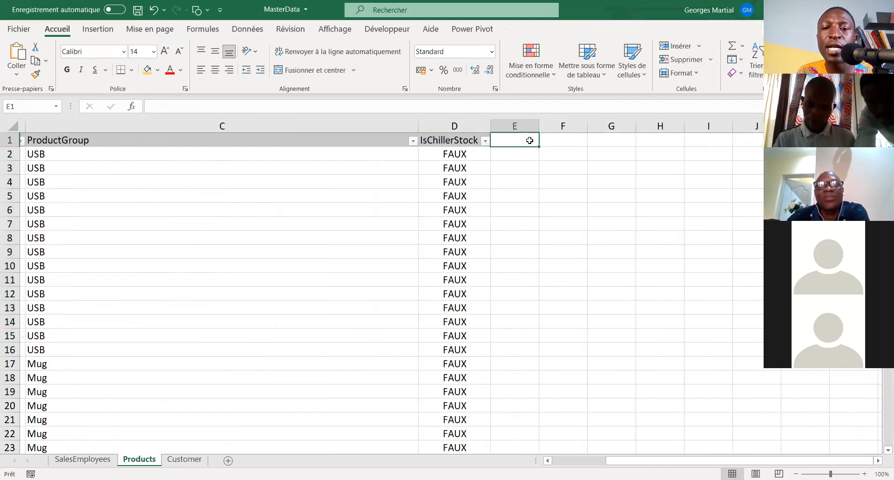
{"action": "key", "text": "Left"}
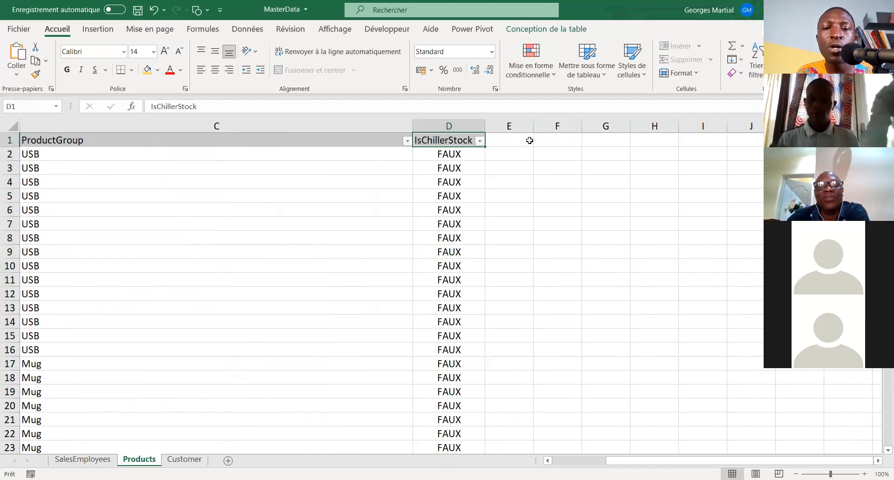
{"action": "key", "text": "Down"}
{"action": "key", "text": "Up"}
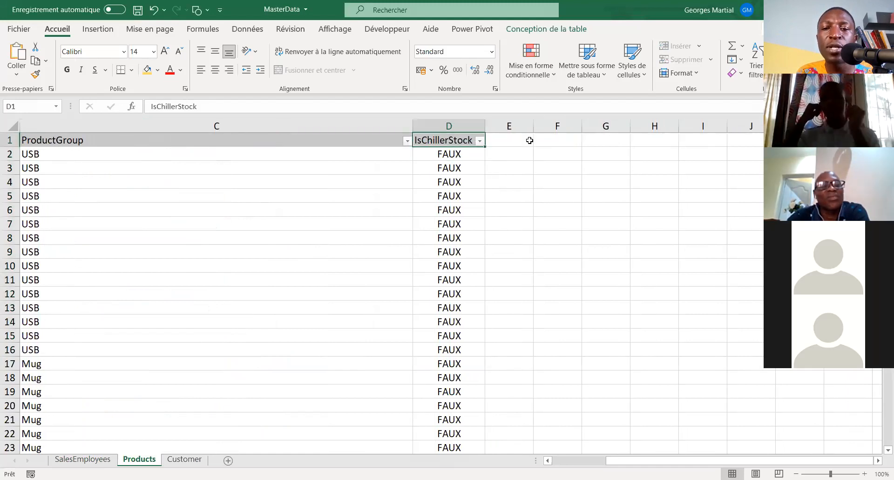
{"action": "key", "text": "Left"}
{"action": "key", "text": "Left"}
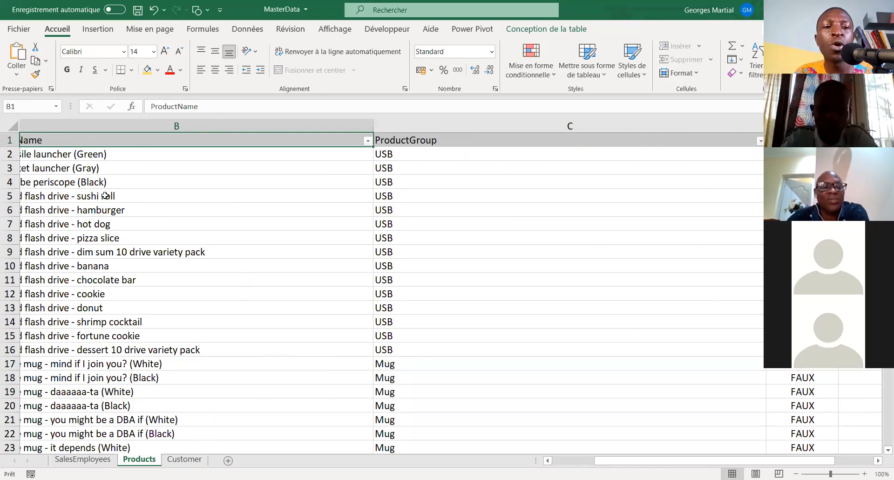
Examine the Customer sheet's columns, going across from CustomerID through the contact and website fields
{"action": "key", "text": "ctrl+Page_Down"}
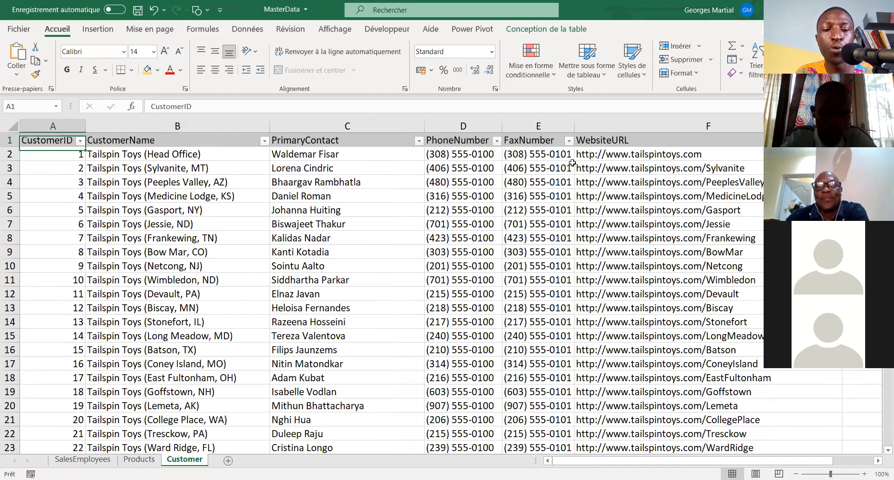
{"action": "key", "text": "Right"}
{"action": "key", "text": "Right"}
{"action": "key", "text": "Right"}
{"action": "key", "text": "Right"}
{"action": "key", "text": "Right"}
{"action": "key", "text": "Right"}
{"action": "key", "text": "Right"}
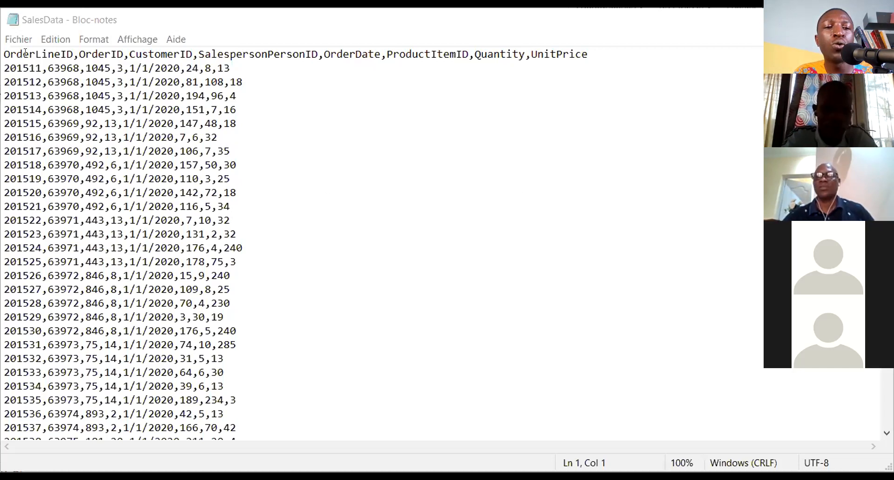
In the SalesData text file in Notepad, examine each header field from OrderLineID to UnitPrice and the comma-separated order rows
{"action": "left_click", "coordinate": [42, 54]}
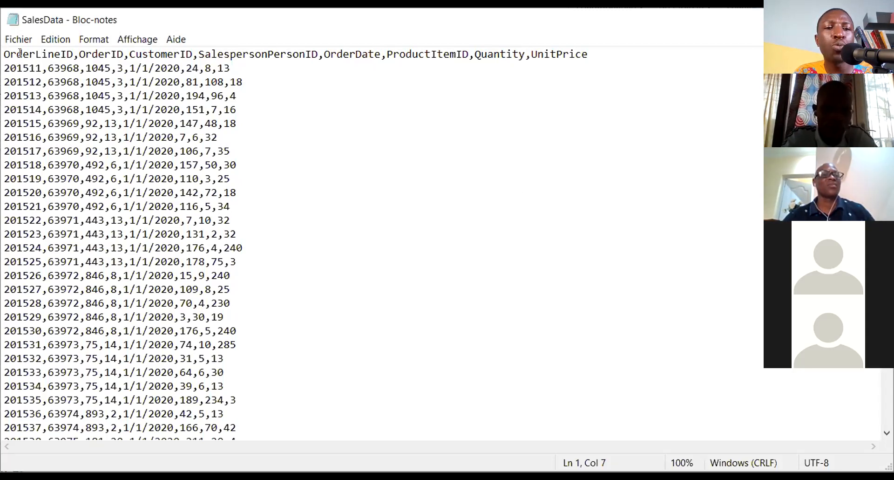
{"action": "left_click", "coordinate": [98, 54]}
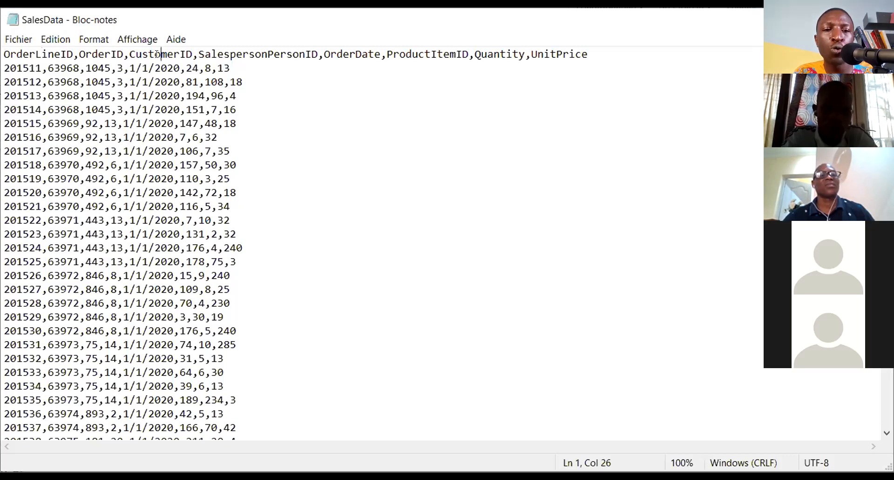
{"action": "left_click", "coordinate": [271, 48]}
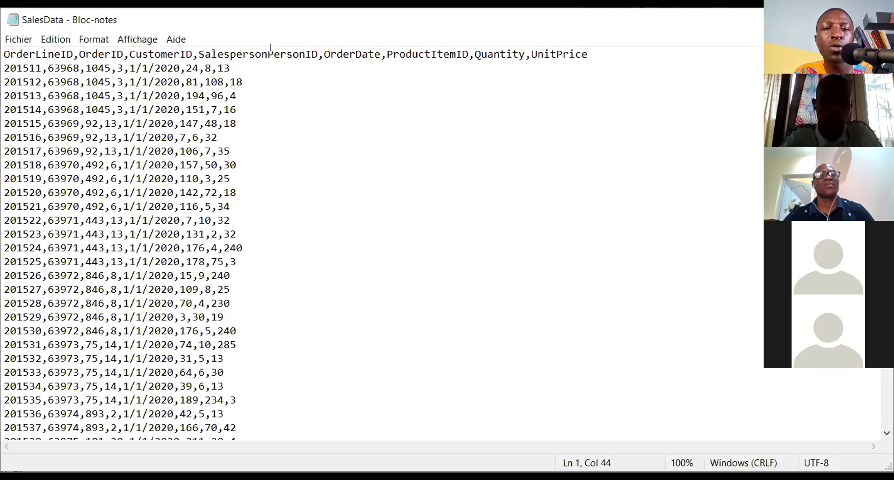
{"action": "left_click", "coordinate": [359, 55]}
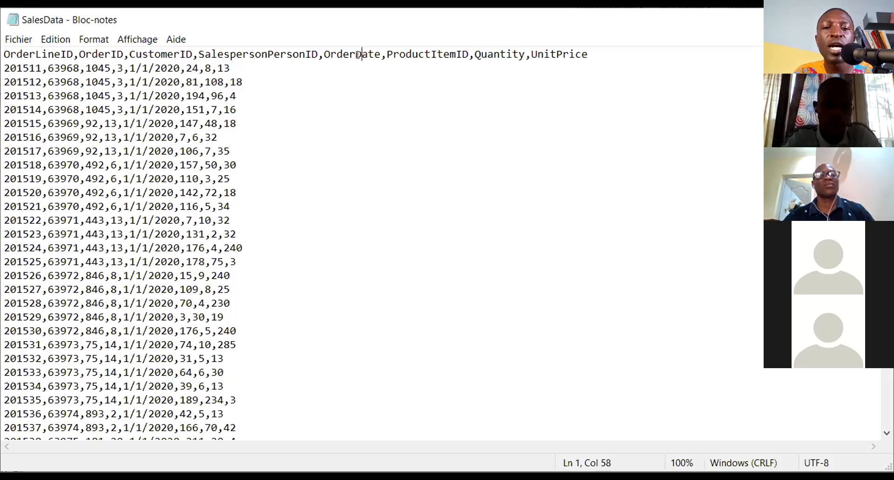
{"action": "left_click", "coordinate": [443, 48]}
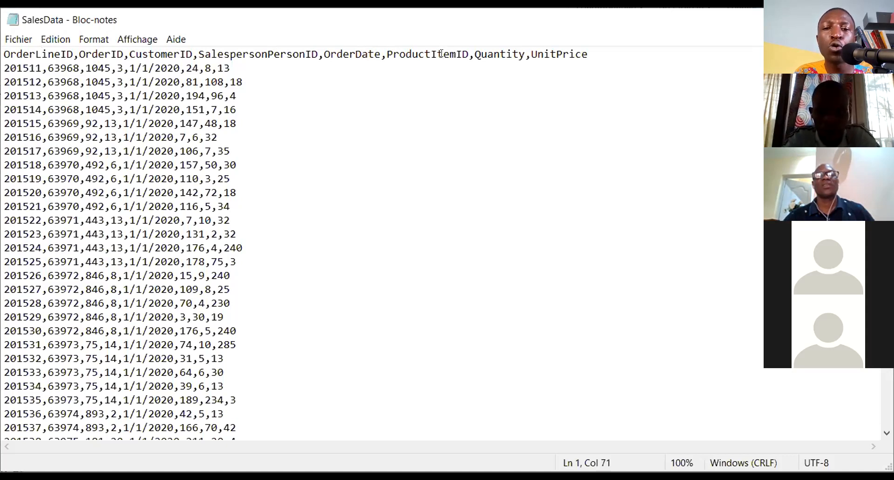
{"action": "left_click", "coordinate": [498, 51]}
{"action": "left_click", "coordinate": [562, 49]}
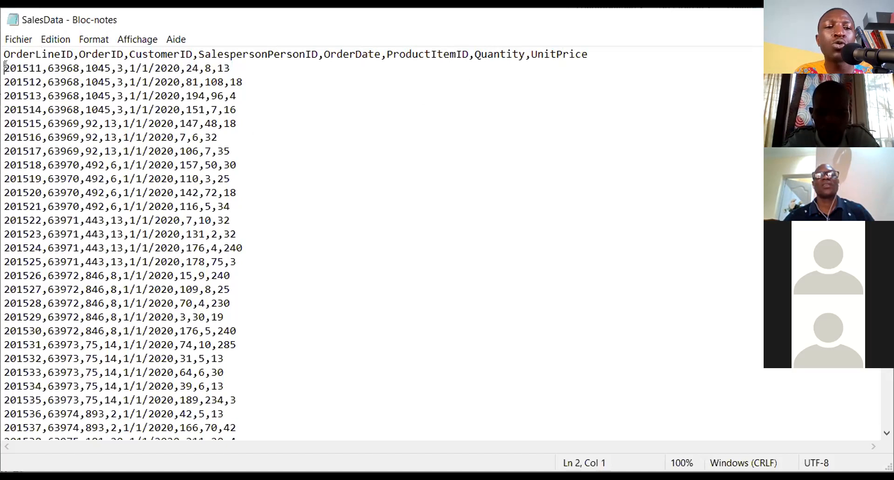
{"action": "left_click_drag", "start_coordinate": [6, 68], "coordinate": [85, 82]}
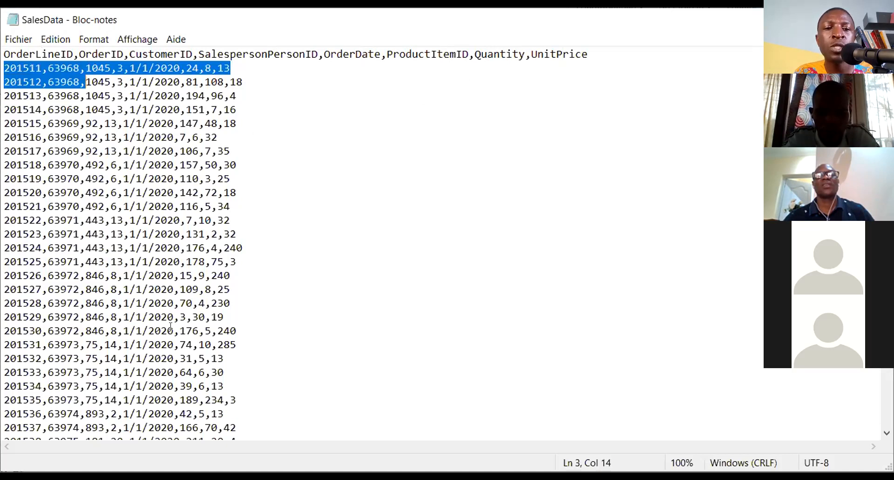
{"action": "left_click", "coordinate": [173, 248]}
{"action": "scroll", "coordinate": [180, 316], "scroll_direction": "down", "scroll_amount": 5}
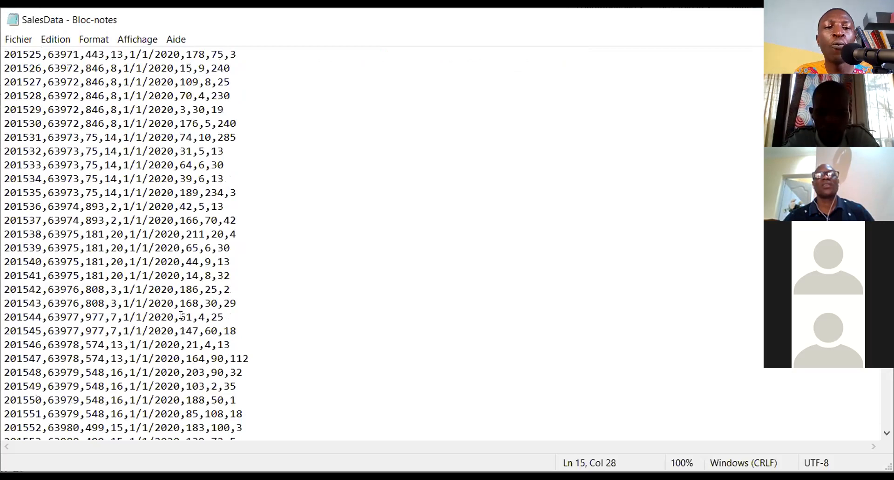
{"action": "scroll", "coordinate": [181, 315], "scroll_direction": "down", "scroll_amount": 20}
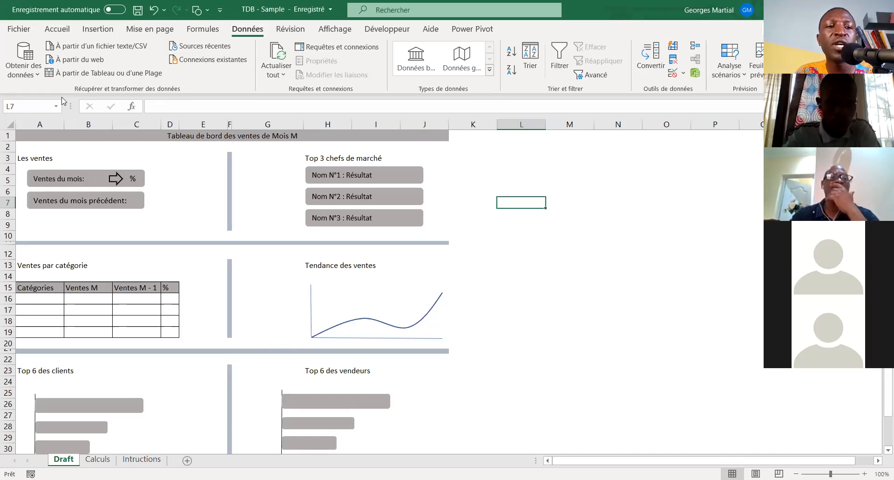
Import the MasterData workbook from the Data folder and open the whole MasterData.xlsx source for transformation in Power Query
{"action": "left_click", "coordinate": [37, 75]}
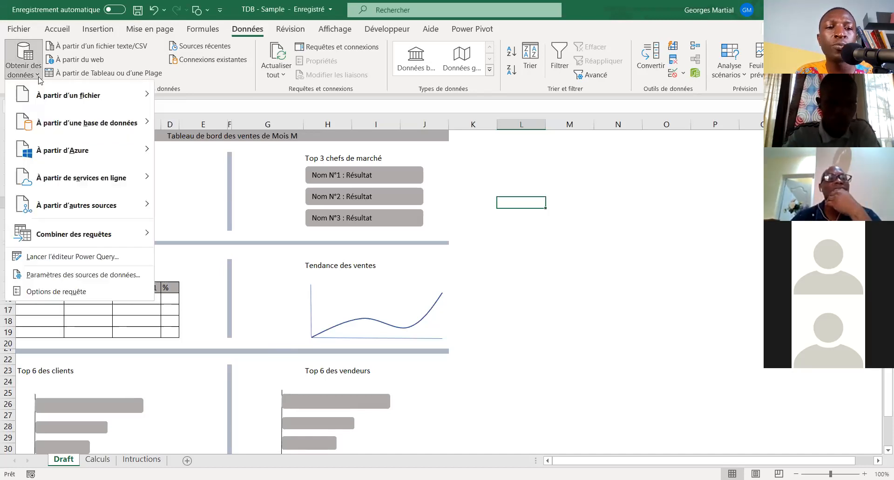
{"action": "mouse_move", "coordinate": [78, 102]}
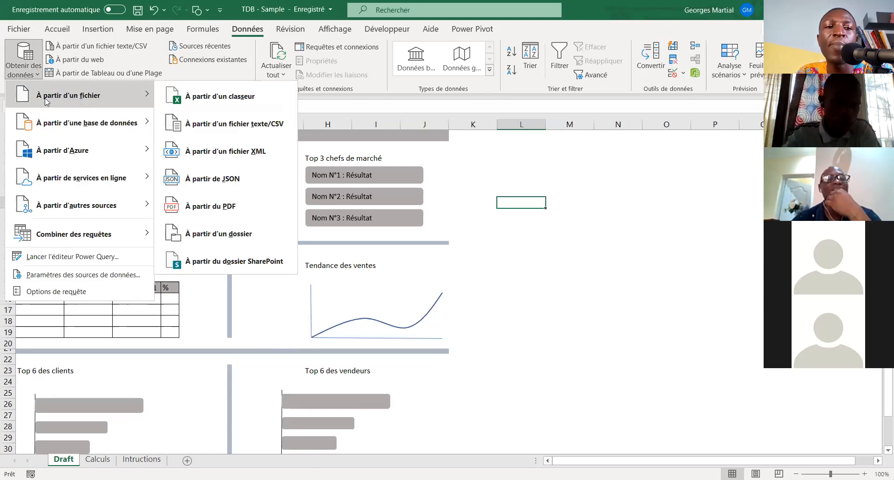
{"action": "left_click", "coordinate": [229, 99]}
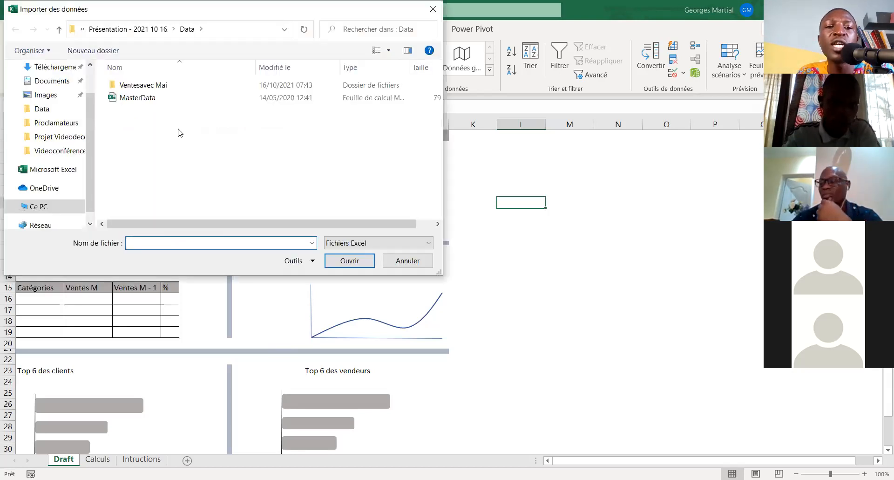
{"action": "left_click", "coordinate": [153, 99]}
{"action": "left_click", "coordinate": [352, 261]}
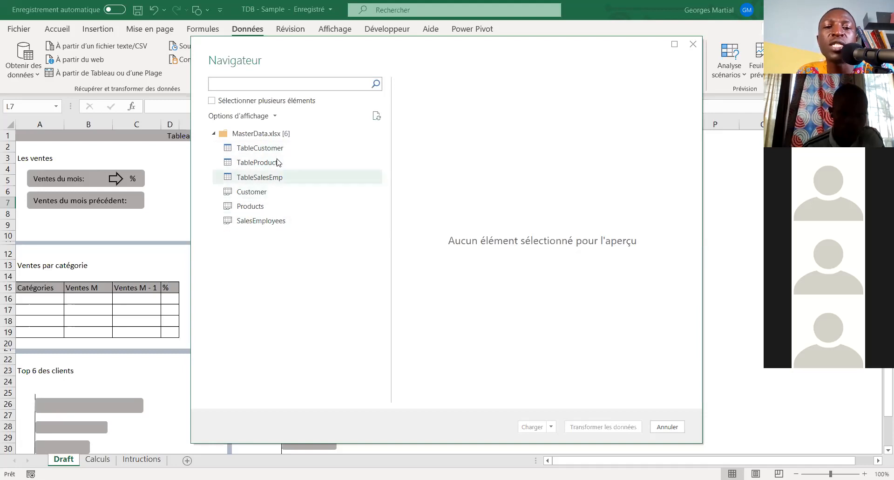
{"action": "left_click", "coordinate": [264, 135]}
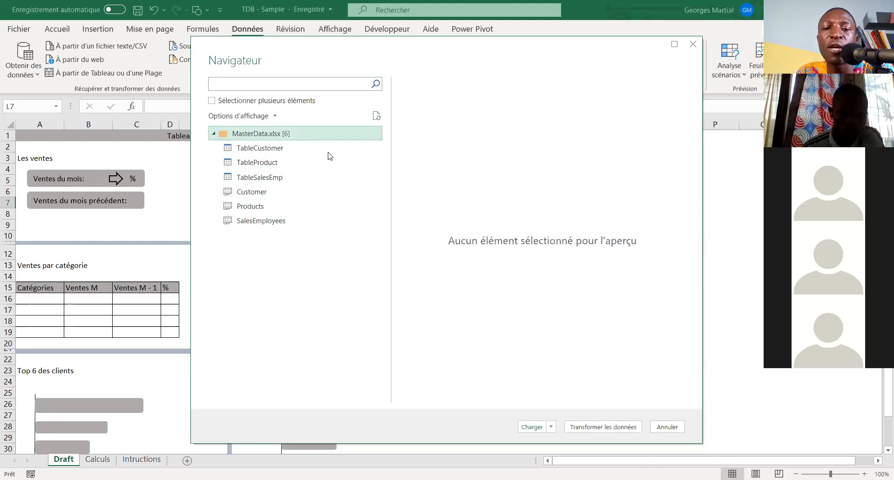
{"action": "left_click", "coordinate": [593, 431]}
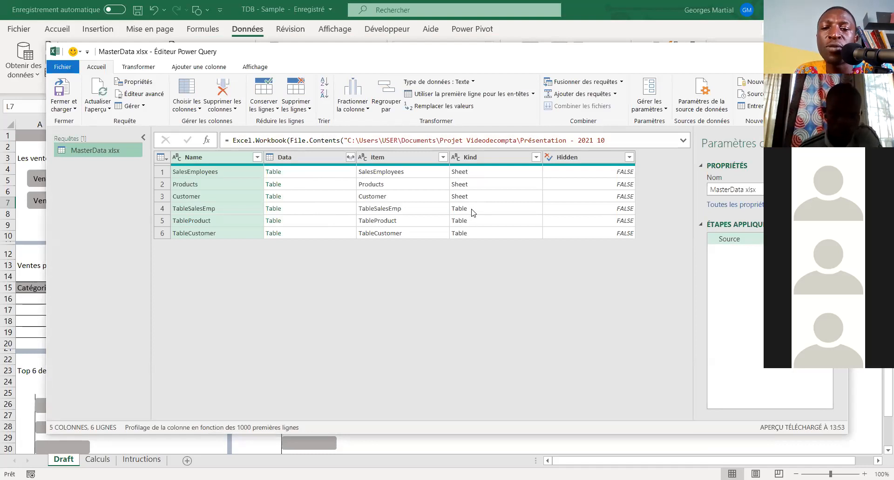
Filter the Kind column to keep only the Table rows, excluding Sheet
{"action": "left_click", "coordinate": [537, 157]}
{"action": "left_click", "coordinate": [372, 290]}
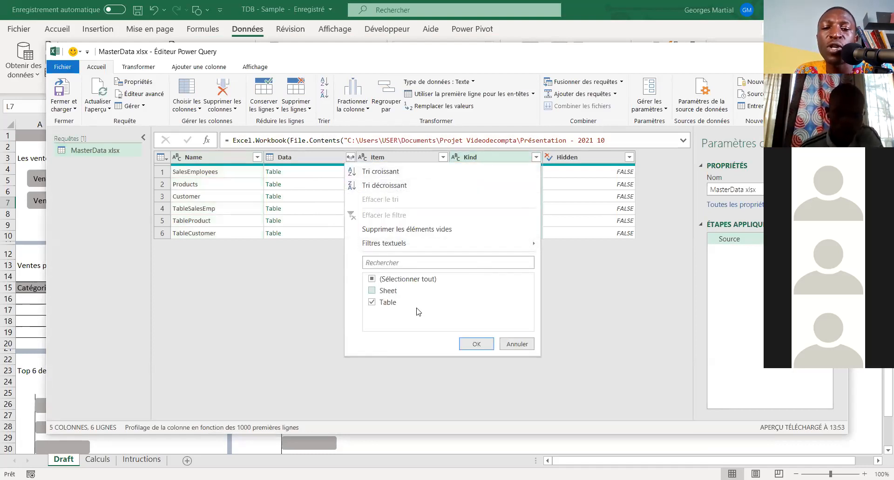
{"action": "left_click", "coordinate": [476, 344]}
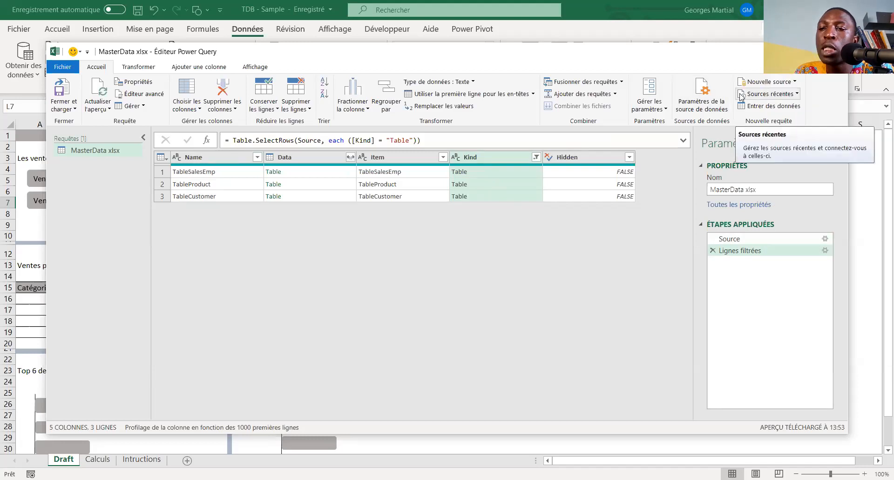
Rename the query to MasterData and load it to the workbook as a connection only (Ne créer que la connexion)
{"action": "left_click", "coordinate": [771, 191]}
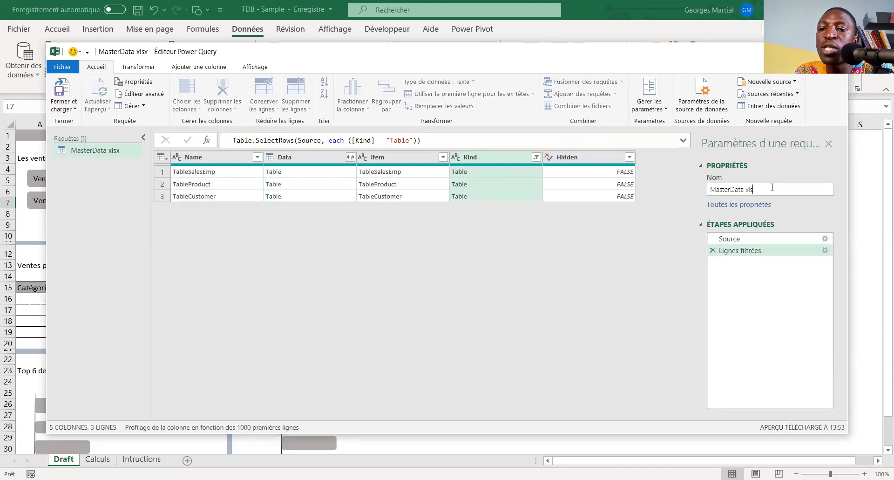
{"action": "key", "text": "Return"}
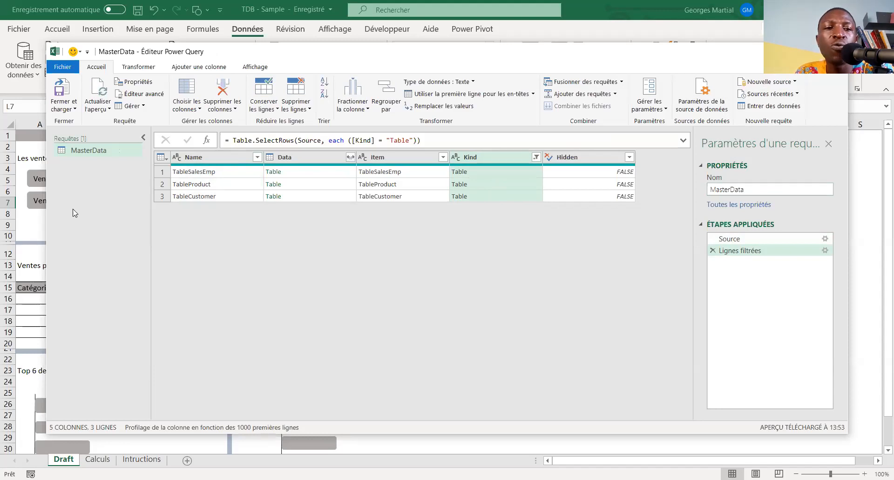
{"action": "left_click", "coordinate": [68, 69]}
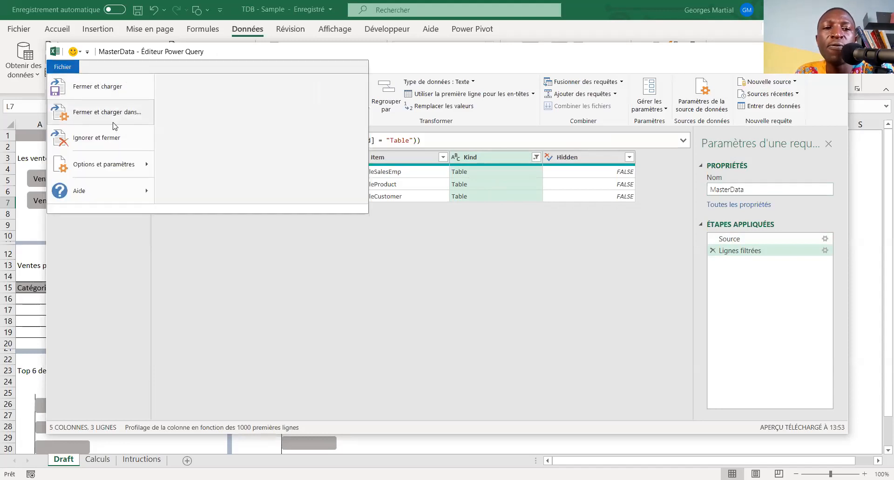
{"action": "left_click", "coordinate": [113, 118]}
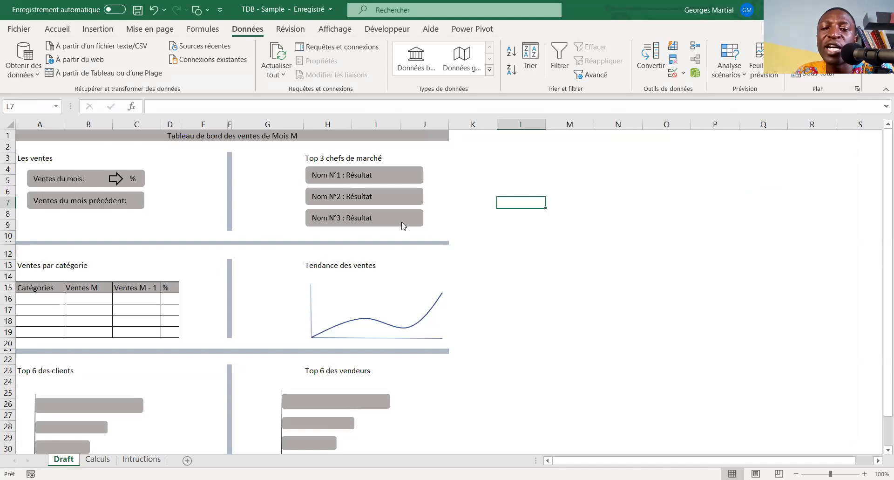
{"action": "left_click", "coordinate": [519, 263]}
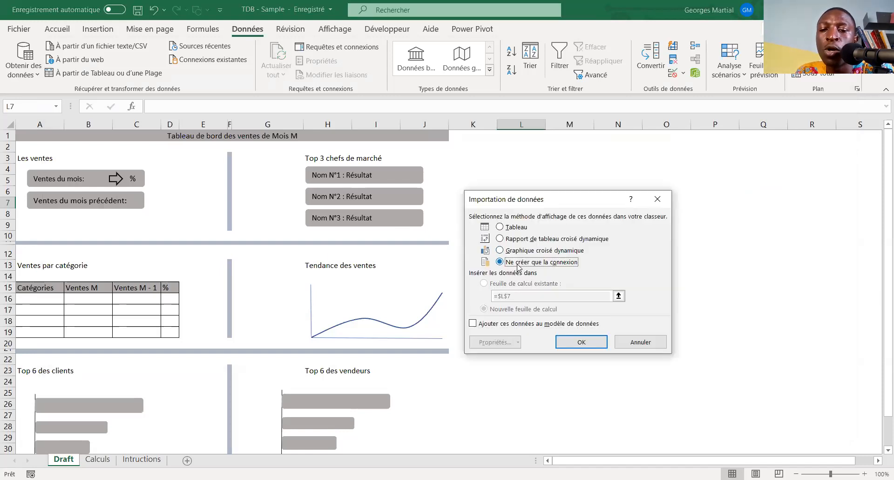
{"action": "left_click", "coordinate": [581, 342]}
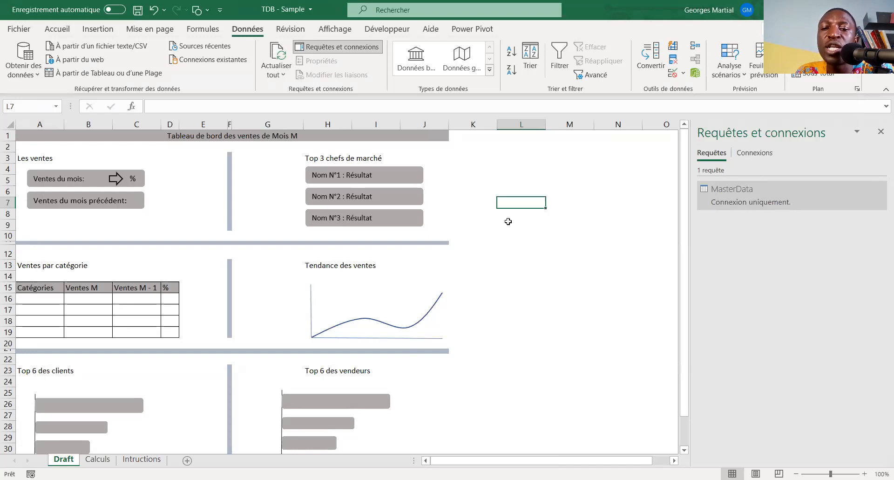
Examine the MasterData query's preview in the workbook, covering its tables, columns, load status and data source
{"action": "left_click_drag", "start_coordinate": [569, 179], "coordinate": [526, 287]}
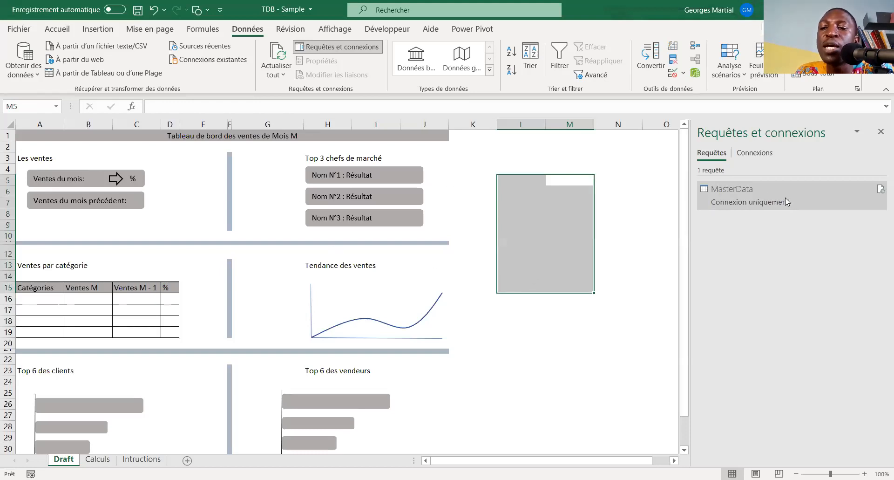
{"action": "mouse_move", "coordinate": [764, 187]}
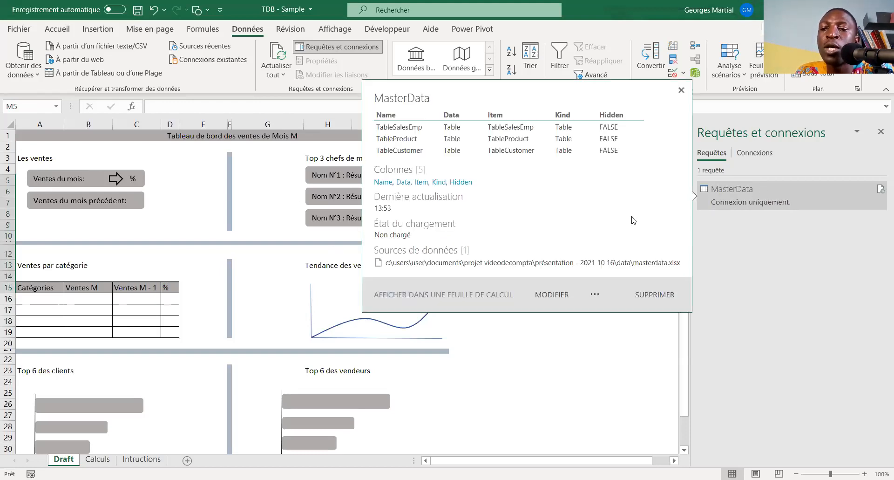
{"action": "left_click", "coordinate": [541, 359]}
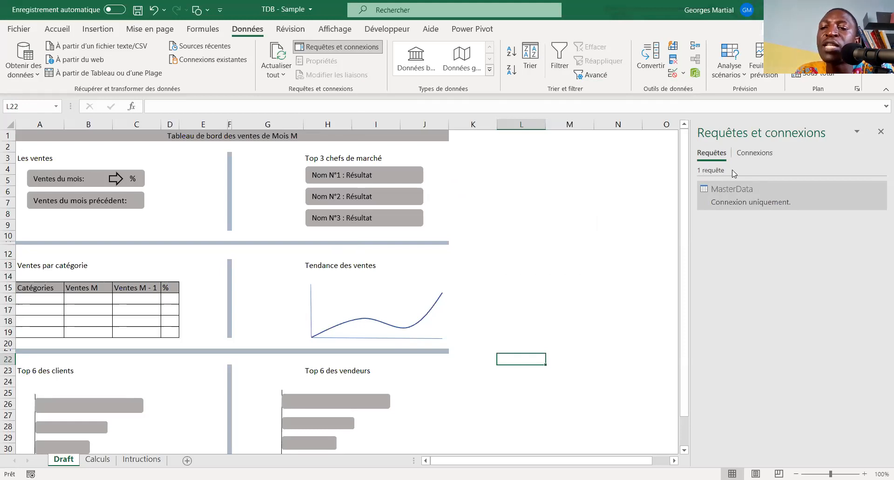
{"action": "left_click", "coordinate": [641, 350]}
{"action": "left_click", "coordinate": [633, 252]}
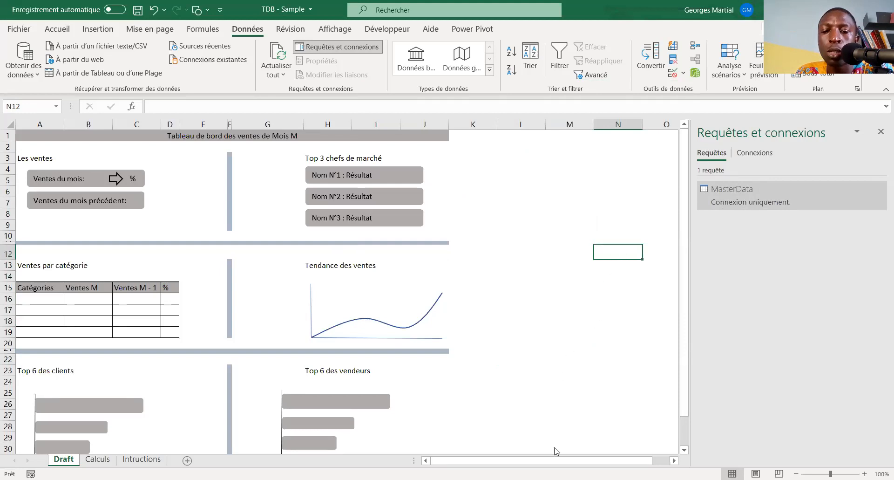
{"action": "key", "text": "alt+Tab"}
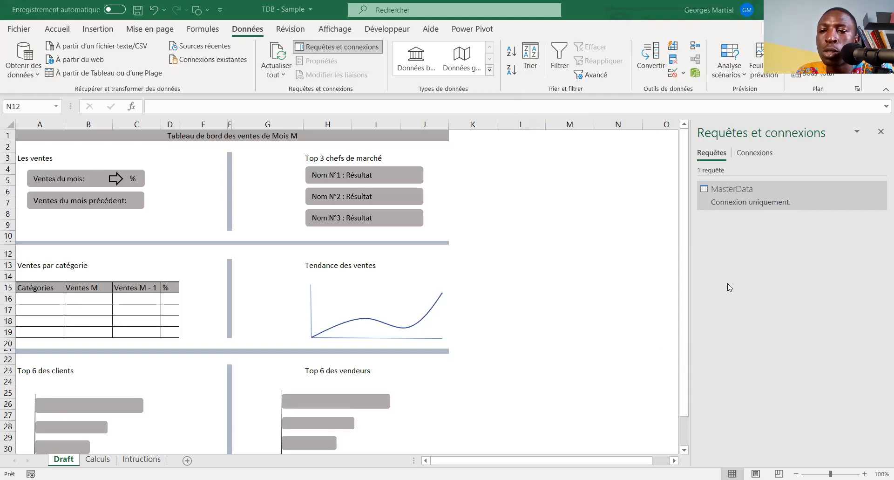
{"action": "left_click", "coordinate": [636, 254]}
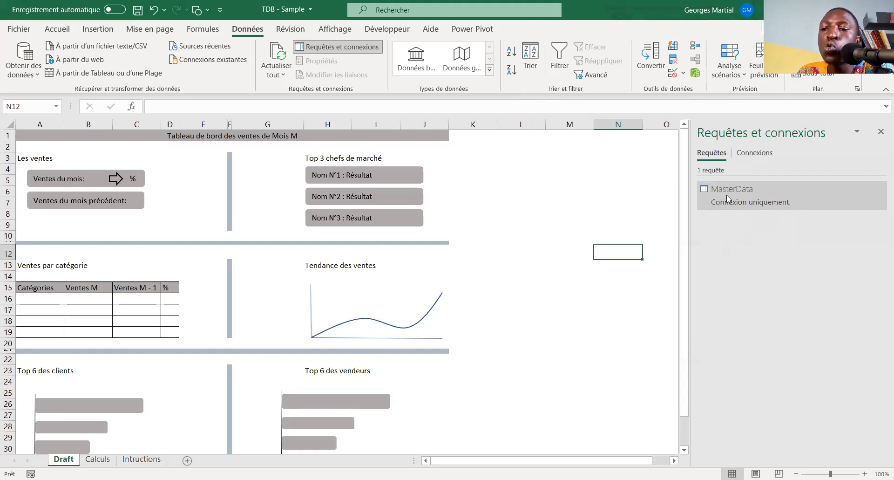
{"action": "mouse_move", "coordinate": [752, 194]}
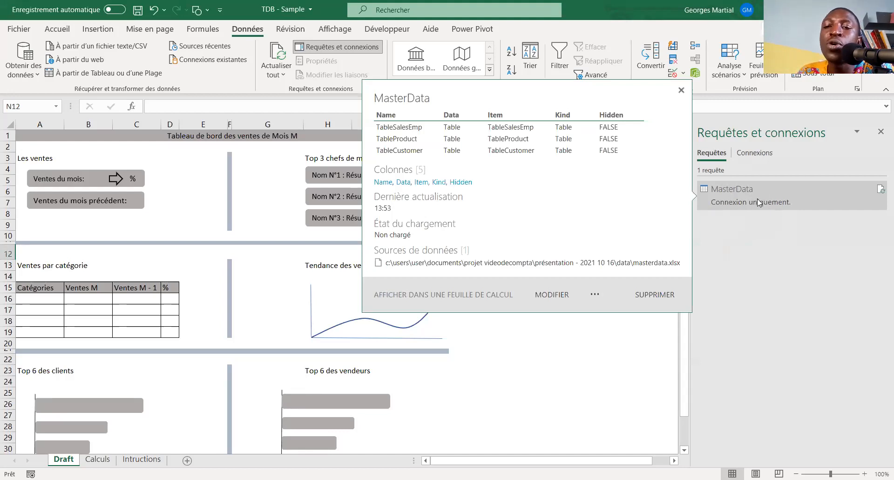
{"action": "left_click", "coordinate": [553, 337]}
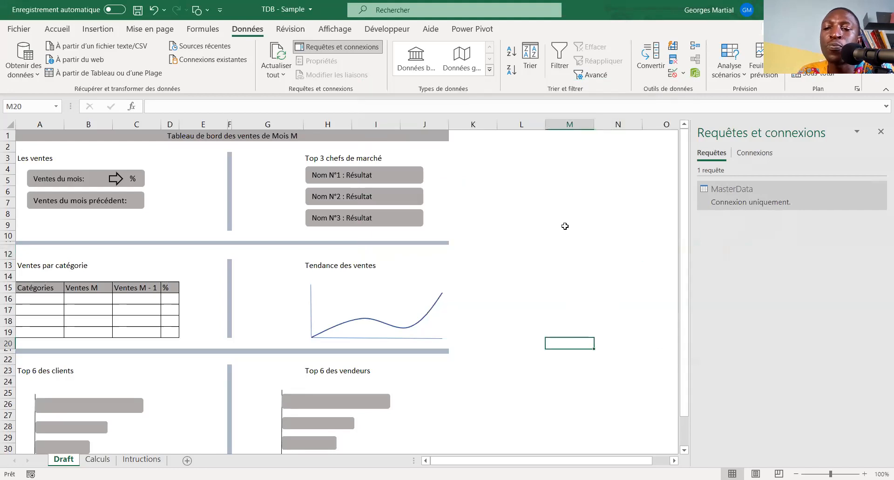
{"action": "left_click", "coordinate": [615, 193]}
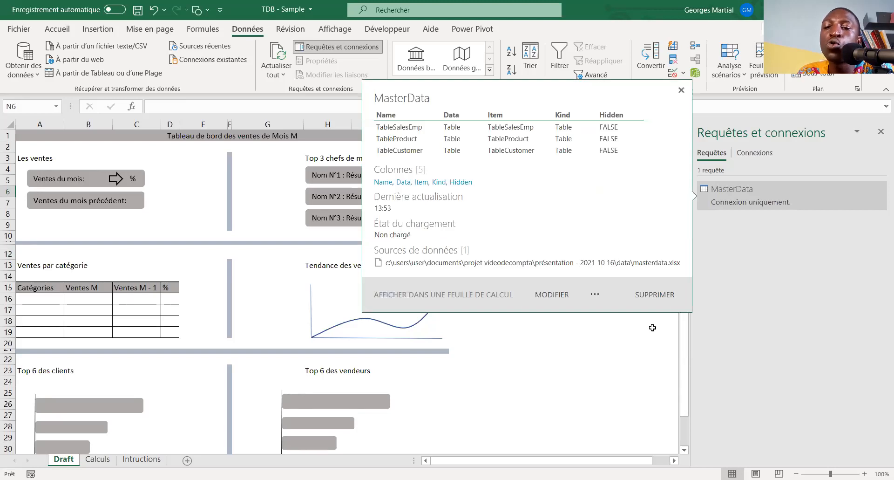
{"action": "left_click", "coordinate": [643, 217]}
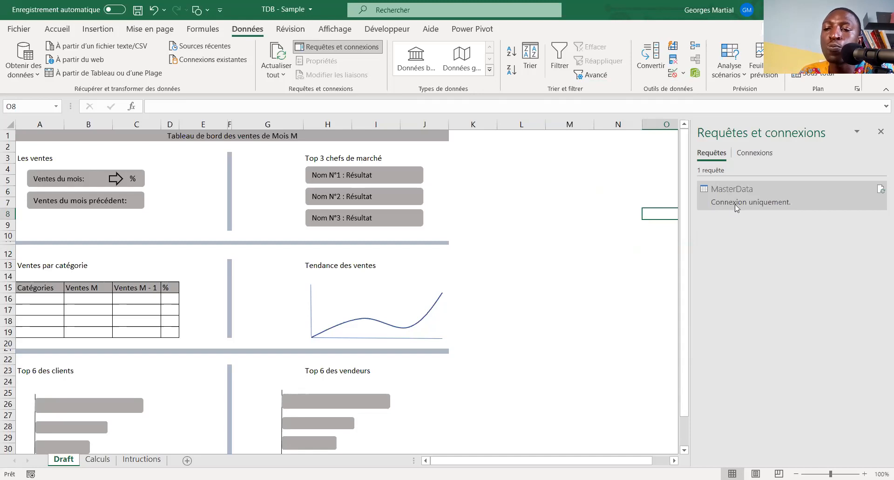
Create a reference query from MasterData and name it Temploye
{"action": "right_click", "coordinate": [747, 198]}
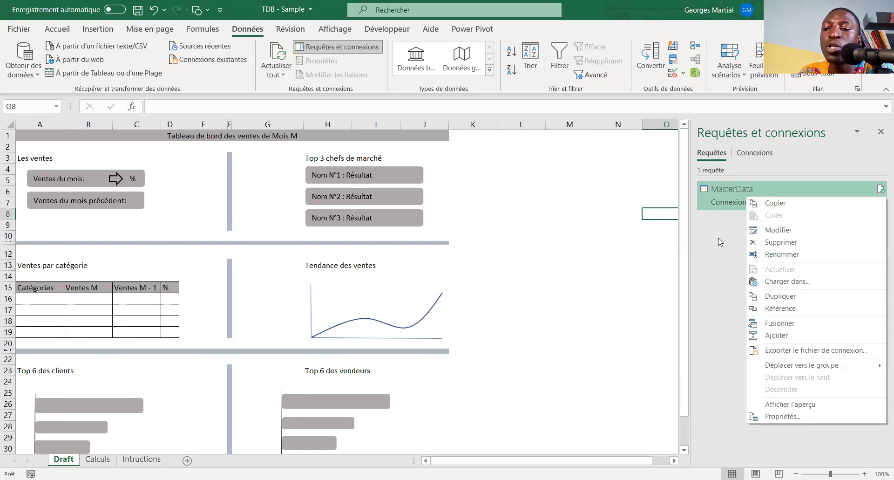
{"action": "left_click", "coordinate": [781, 309]}
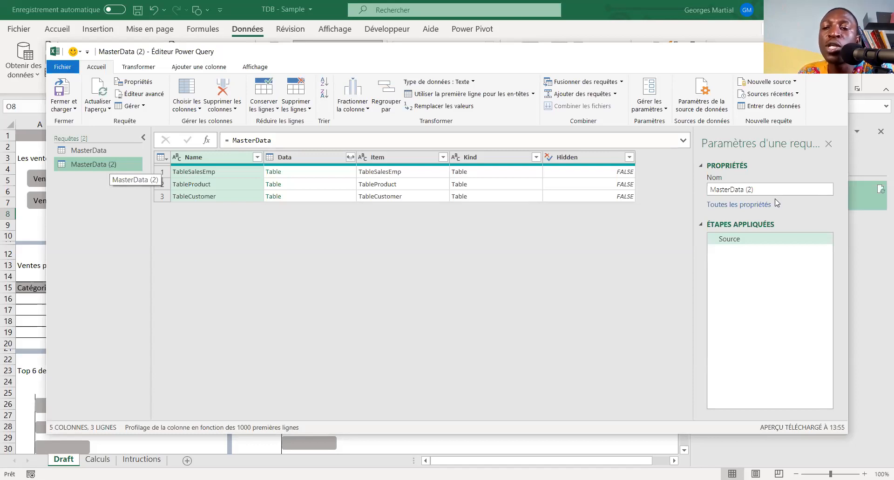
{"action": "left_click", "coordinate": [768, 188]}
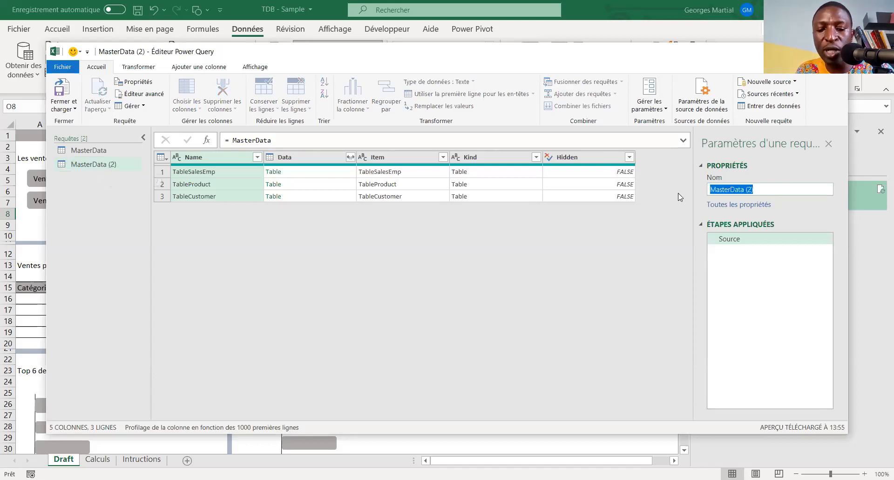
{"action": "type", "text": "Temploye"}
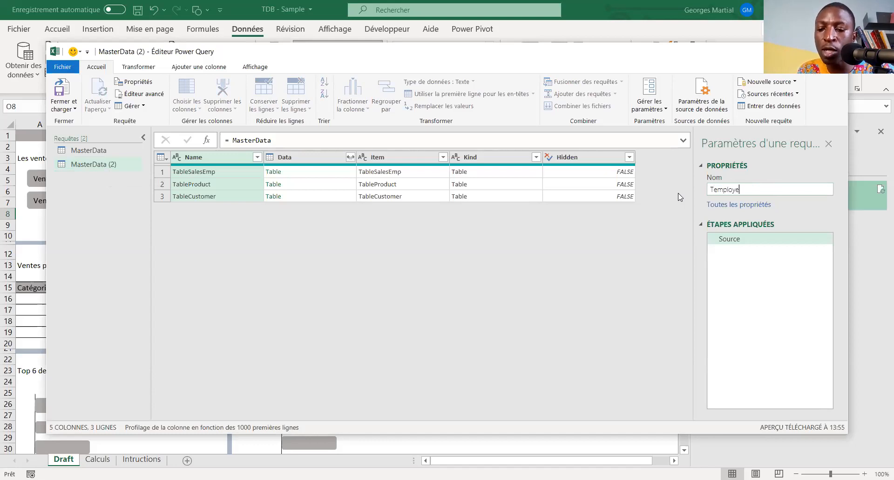
{"action": "key", "text": "Return"}
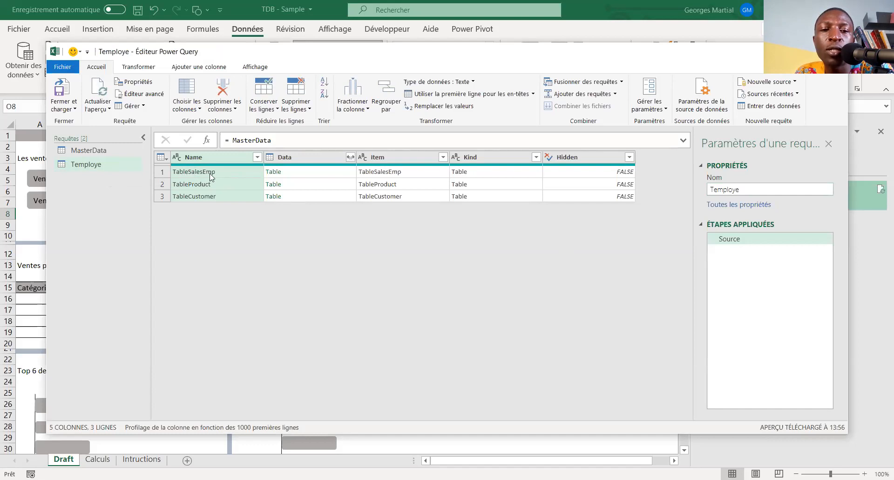
Drill into the TableSalesEmp table, check the PersonID column's data type and set FullName to Texte
{"action": "left_click", "coordinate": [272, 172]}
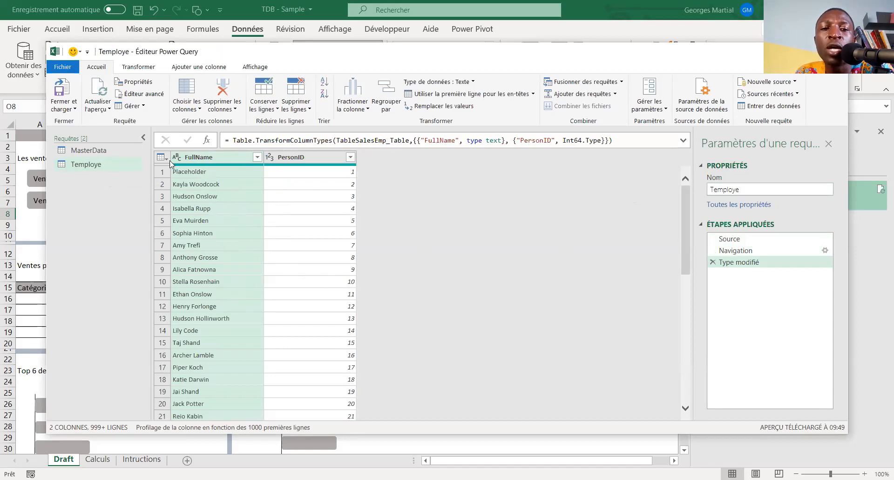
{"action": "left_click", "coordinate": [302, 157]}
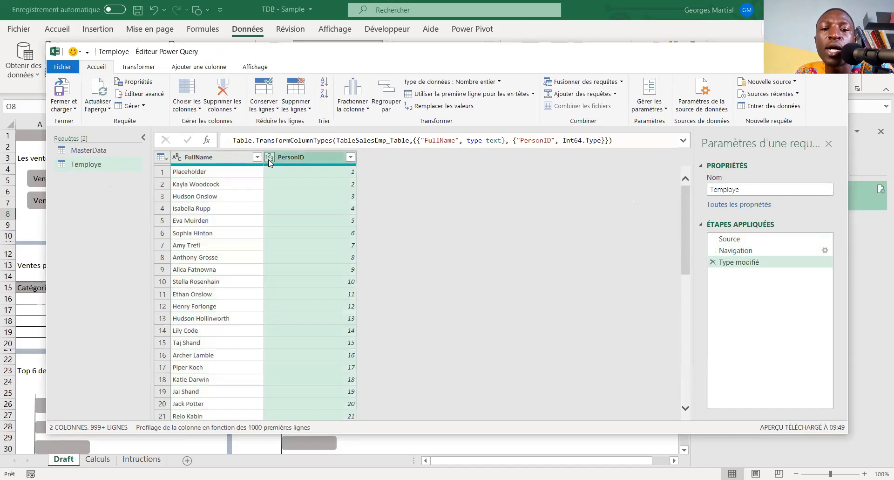
{"action": "left_click", "coordinate": [269, 158]}
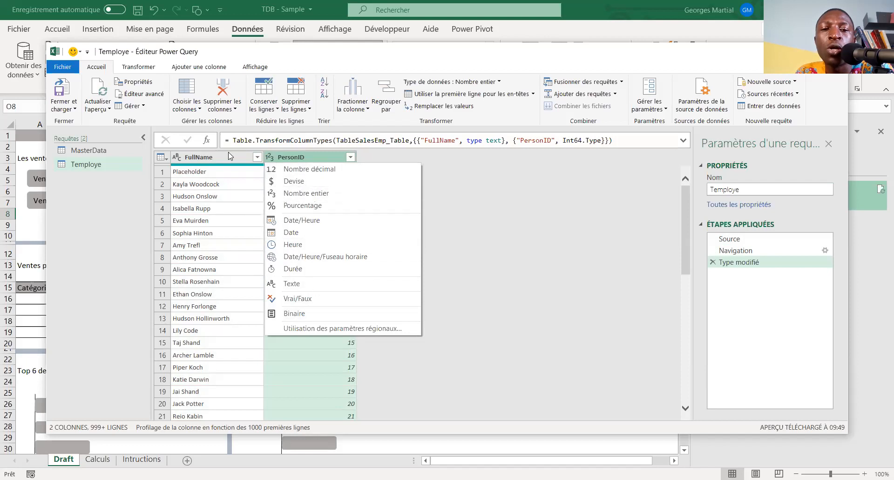
{"action": "left_click", "coordinate": [190, 159]}
{"action": "left_click", "coordinate": [177, 158]}
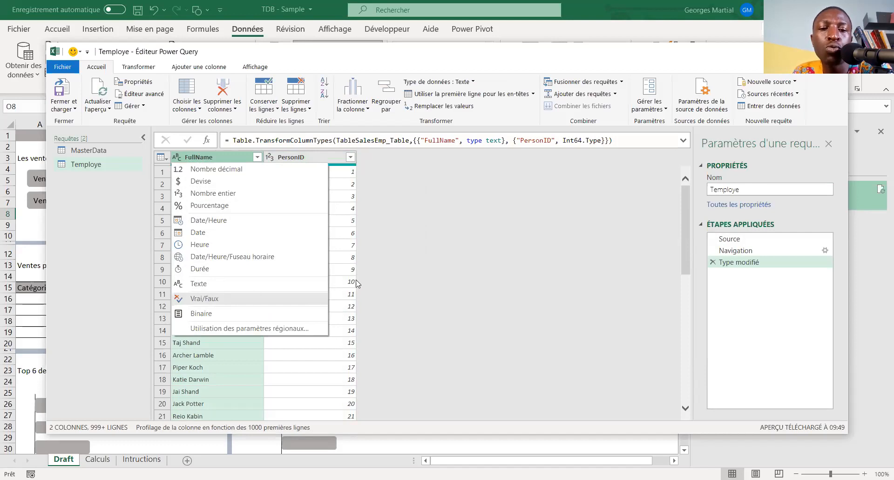
{"action": "left_click", "coordinate": [205, 283]}
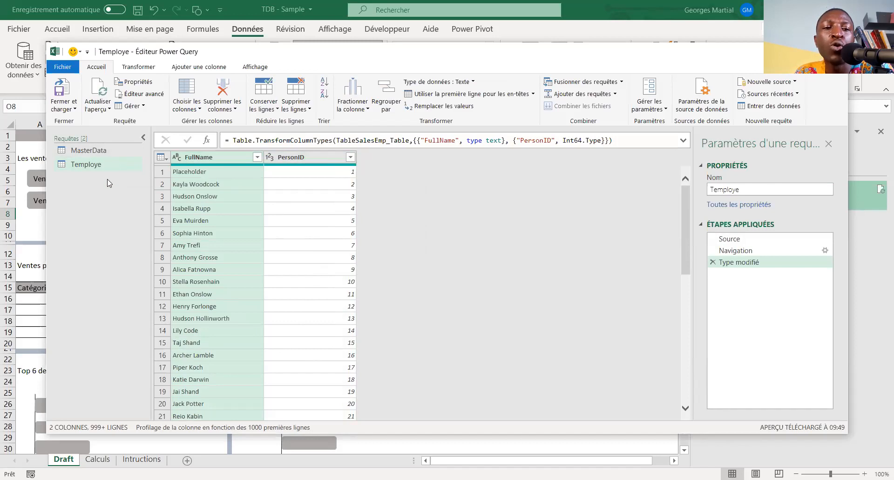
Create a reference query from MasterData named Tproduit and drill into its TableProduct table
{"action": "right_click", "coordinate": [88, 151]}
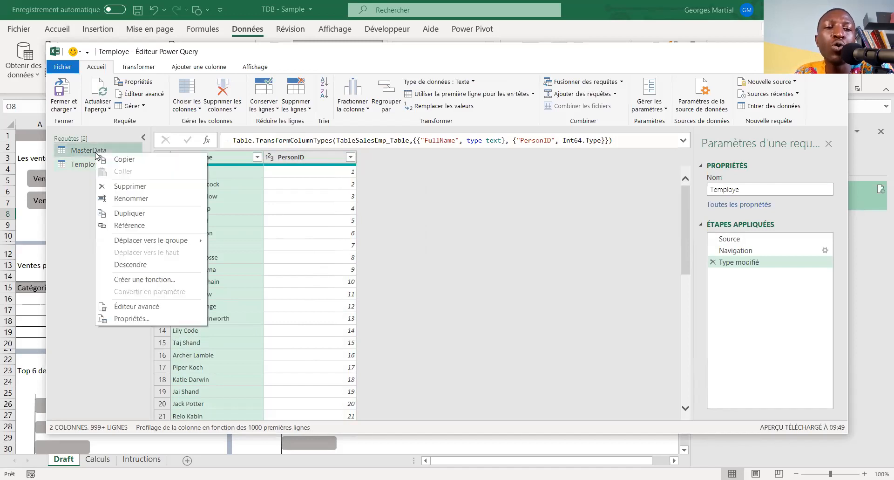
{"action": "left_click", "coordinate": [88, 151]}
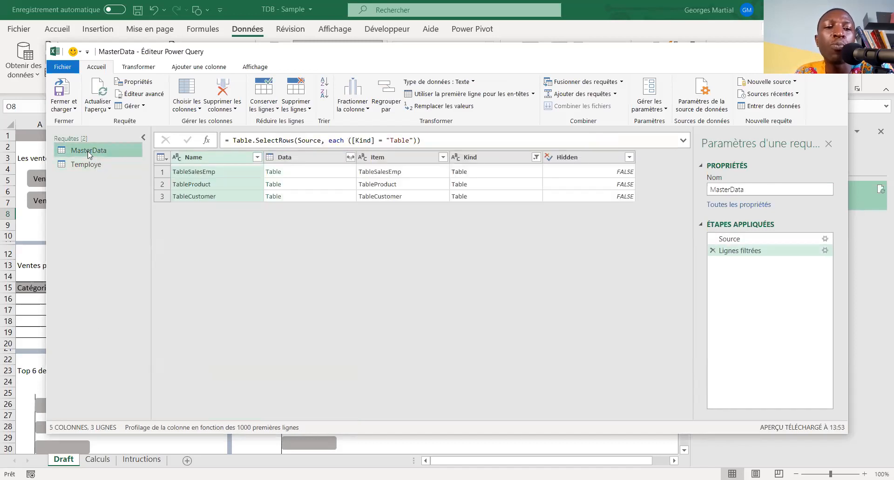
{"action": "right_click", "coordinate": [87, 151]}
{"action": "left_click", "coordinate": [122, 224]}
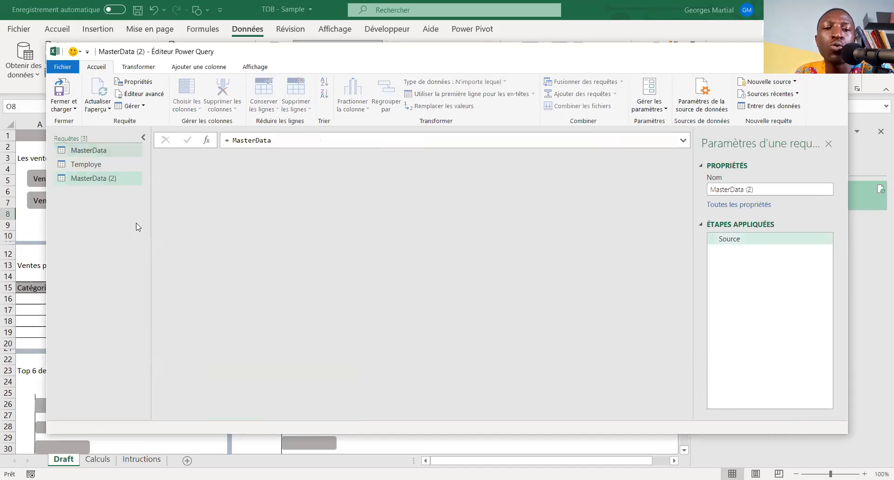
{"action": "left_click_drag", "start_coordinate": [752, 190], "coordinate": [691, 192]}
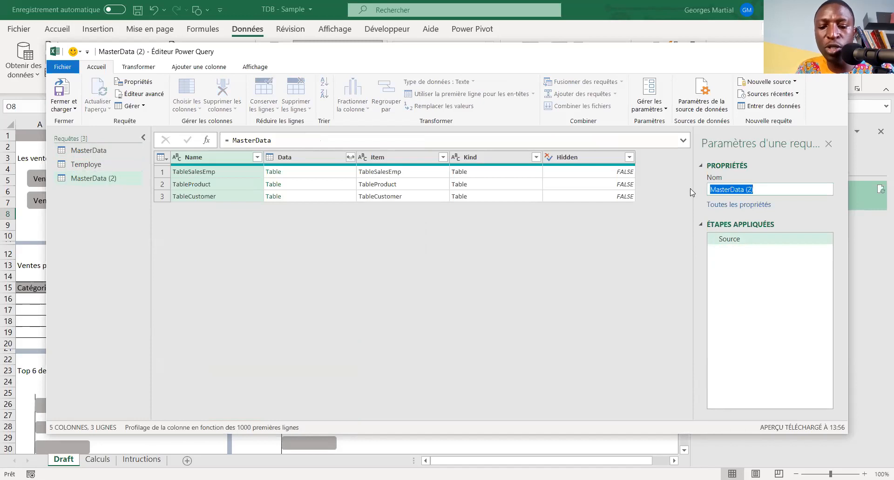
{"action": "type", "text": "Tproduit"}
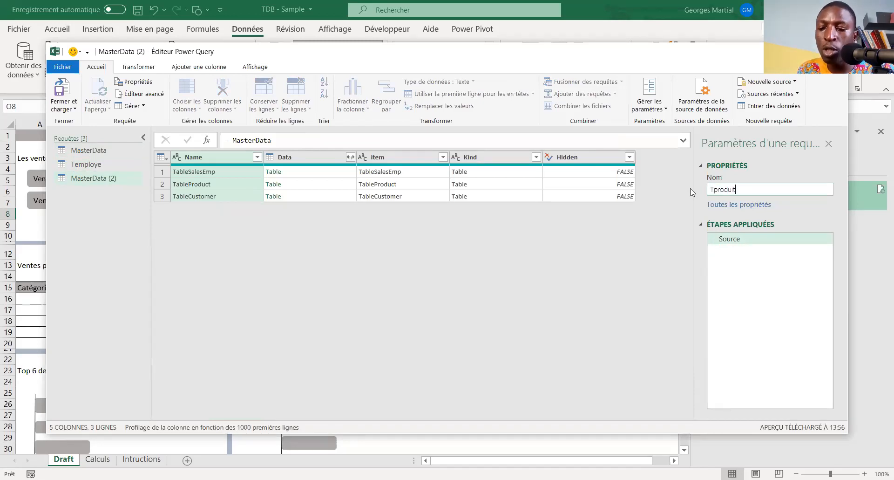
{"action": "key", "text": "Return"}
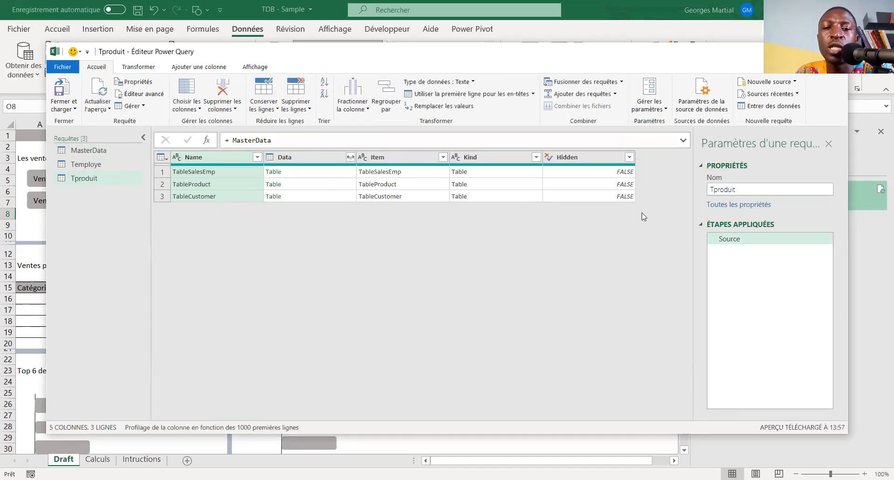
{"action": "left_click", "coordinate": [271, 186]}
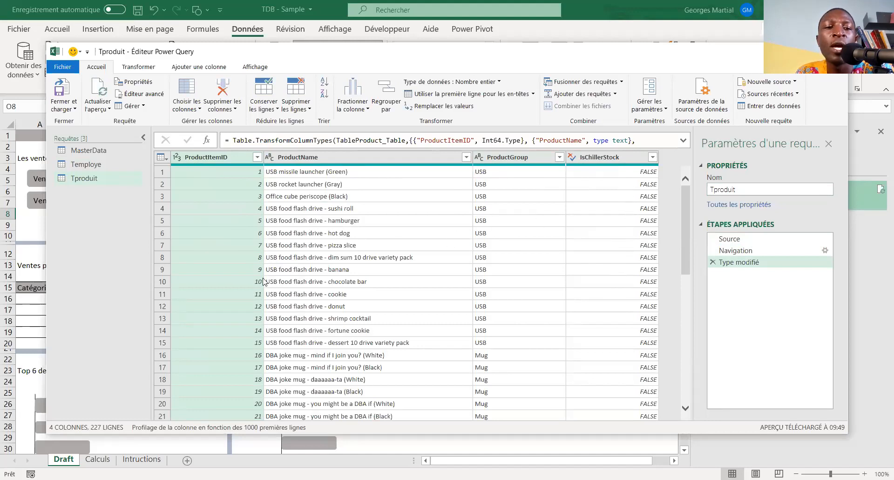
Create a reference query from MasterData named Tclient, drill into its TableCustomer table and look over the columns
{"action": "right_click", "coordinate": [88, 154]}
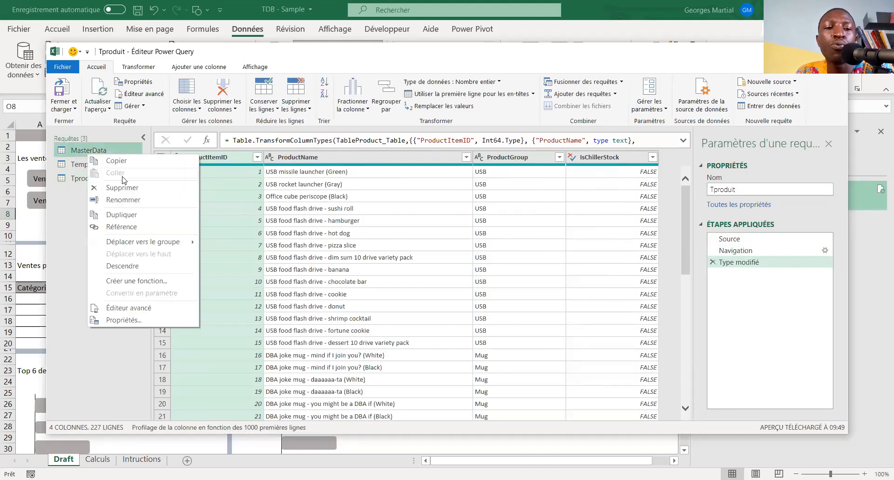
{"action": "left_click", "coordinate": [122, 227]}
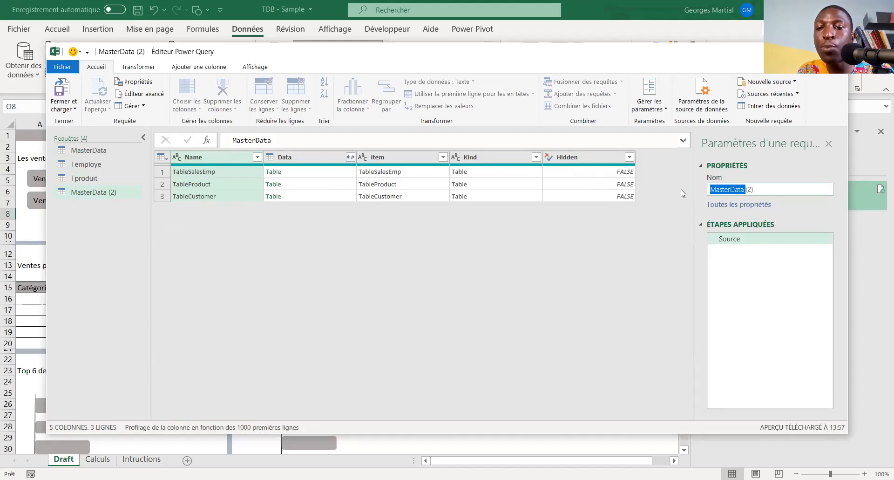
{"action": "type", "text": "Tclient"}
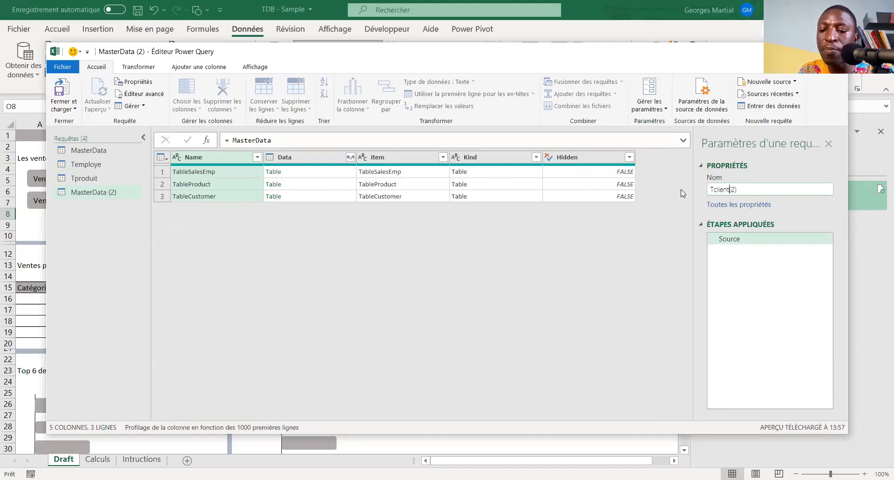
{"action": "key", "text": "Return"}
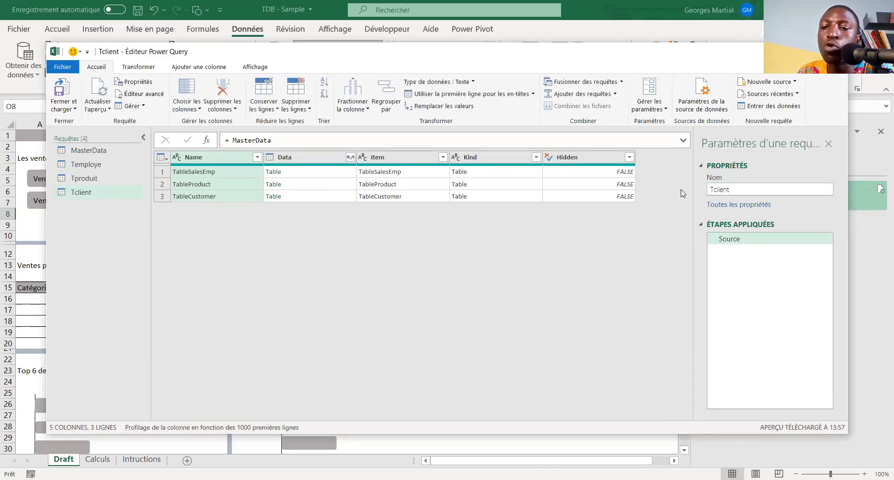
{"action": "left_click", "coordinate": [274, 196]}
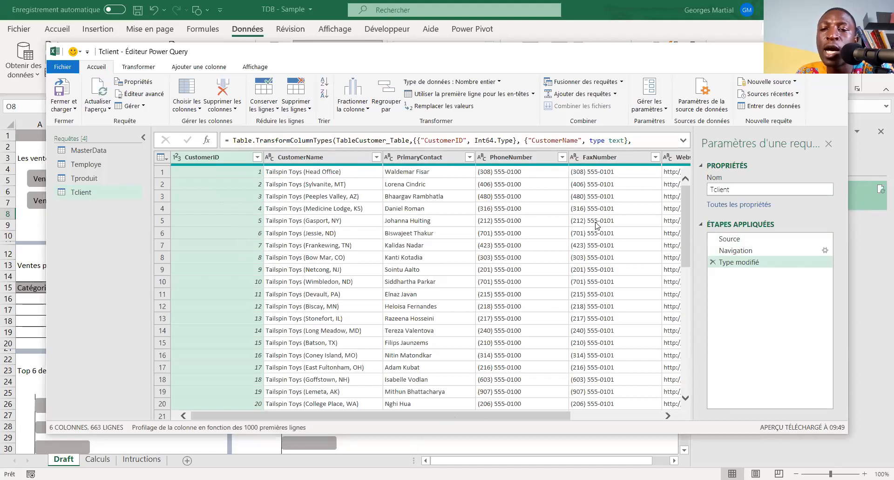
{"action": "scroll", "coordinate": [613, 391], "scroll_direction": "right", "scroll_amount": 3}
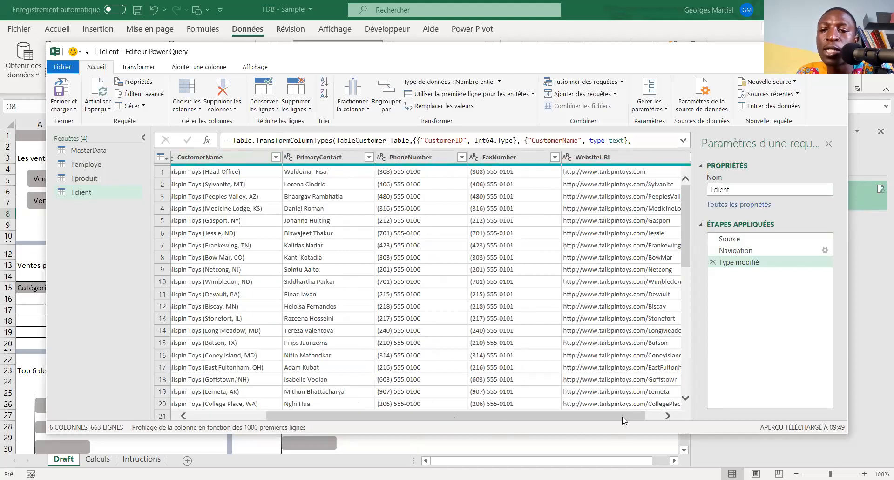
{"action": "scroll", "coordinate": [402, 265], "scroll_direction": "left", "scroll_amount": 3}
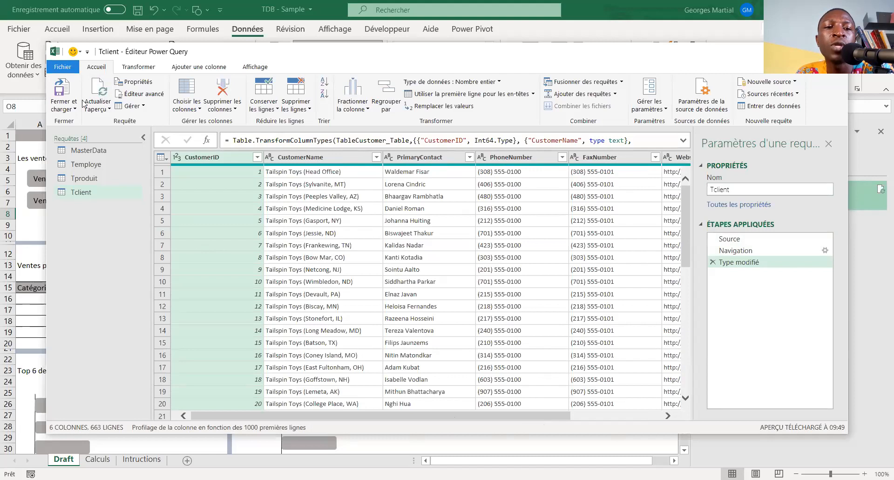
Load the Temploye, Tproduit and Tclient queries as connection only (Ne créer que la connexion) and add their data to the data model
{"action": "left_click", "coordinate": [67, 63]}
{"action": "left_click", "coordinate": [108, 115]}
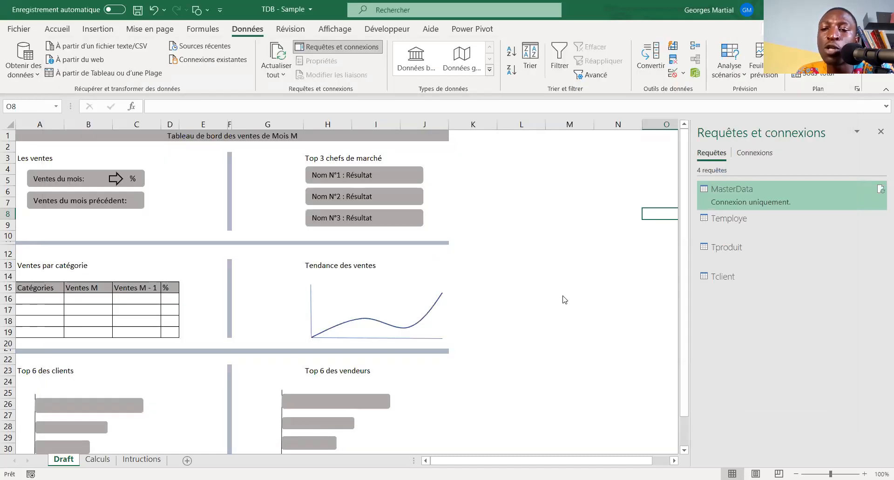
{"action": "left_click", "coordinate": [514, 263]}
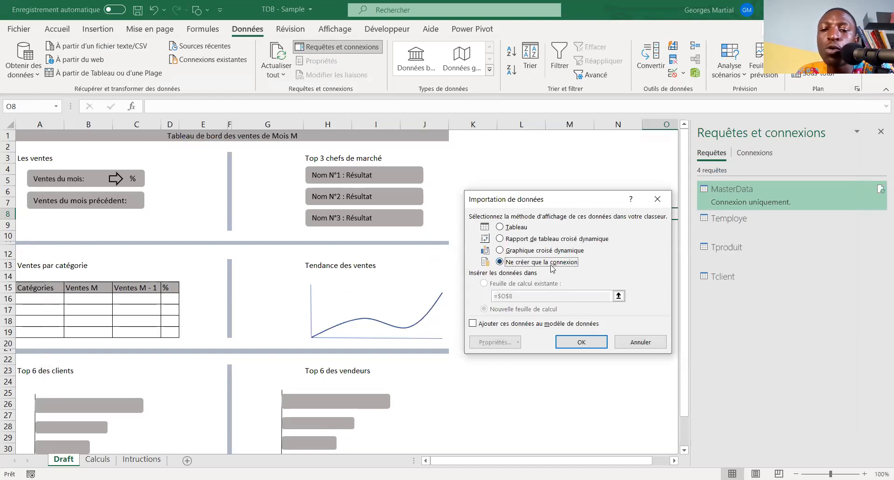
{"action": "left_click", "coordinate": [471, 324]}
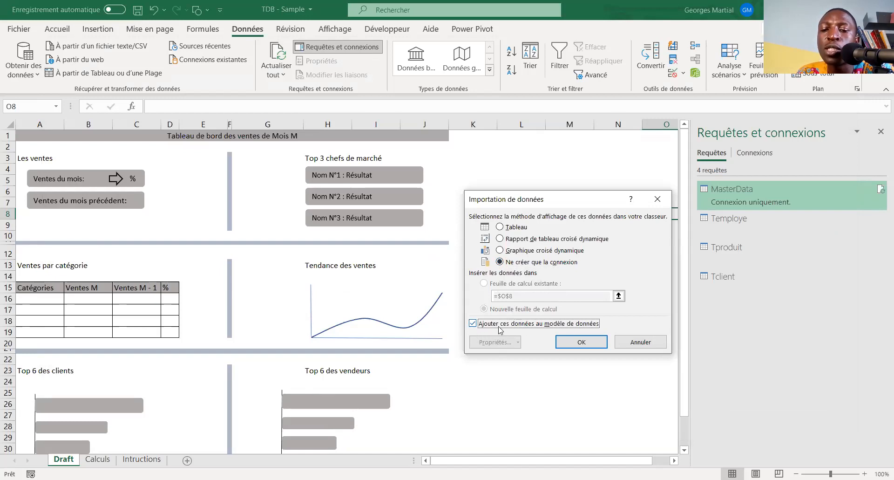
{"action": "left_click", "coordinate": [589, 343]}
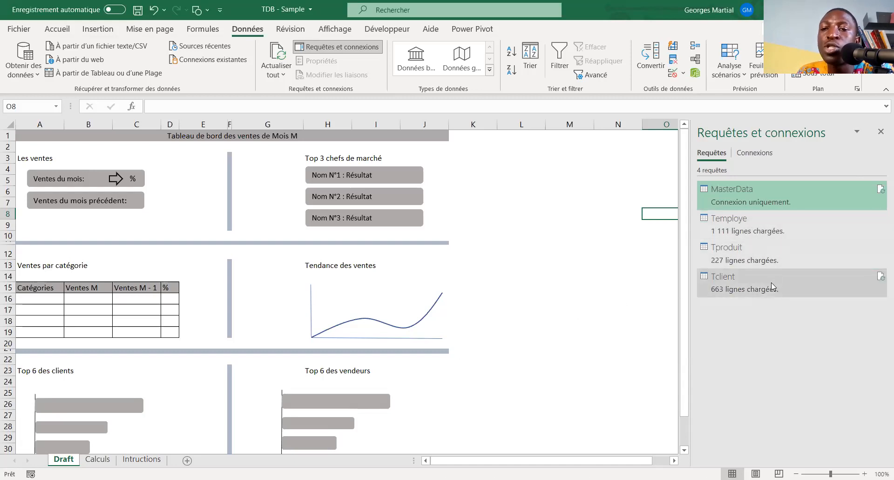
{"action": "mouse_move", "coordinate": [771, 282]}
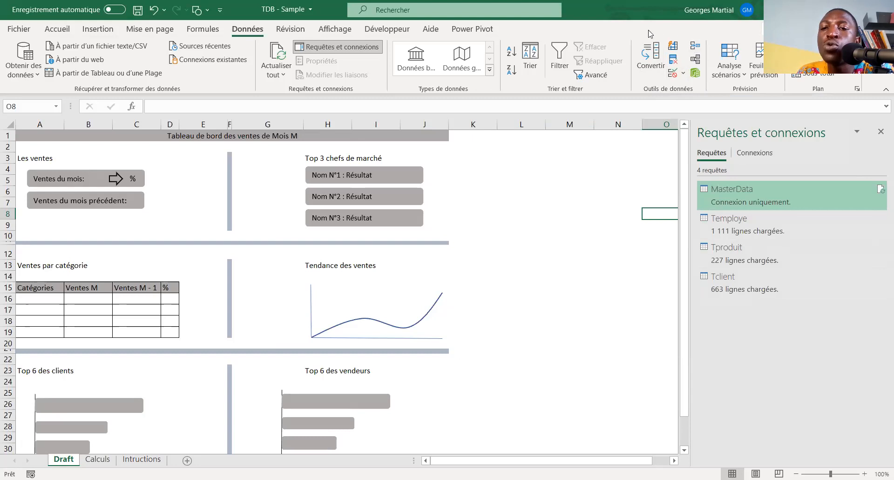
{"action": "left_click", "coordinate": [697, 74]}
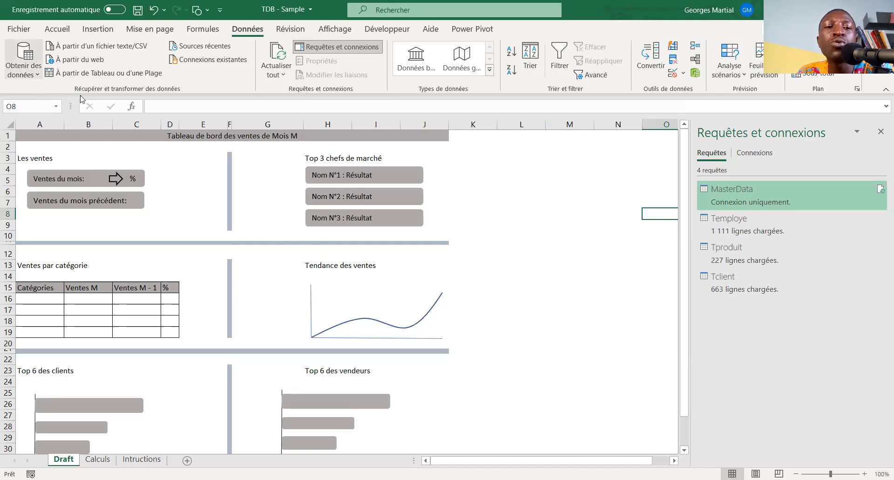
Import the SalesData text file with Virgule as the delimiter and open it for transformation in the Power Query editor
{"action": "left_click", "coordinate": [23, 60]}
{"action": "mouse_move", "coordinate": [93, 95]}
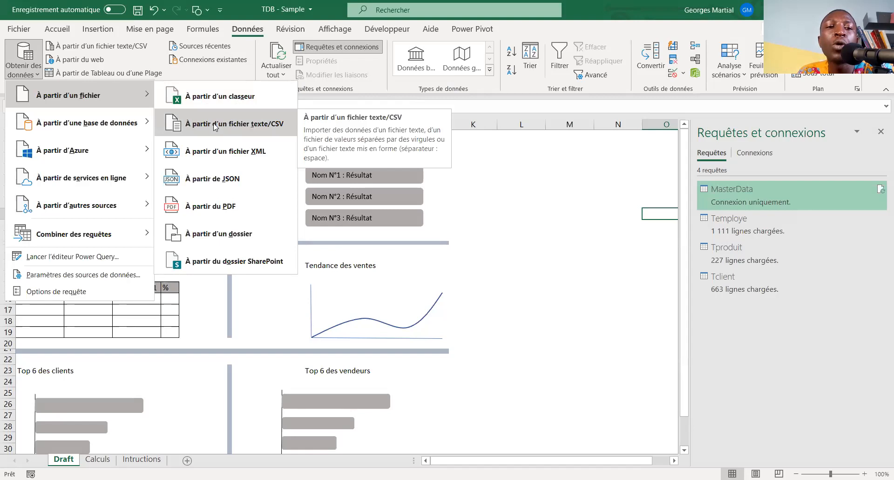
{"action": "left_click", "coordinate": [110, 47]}
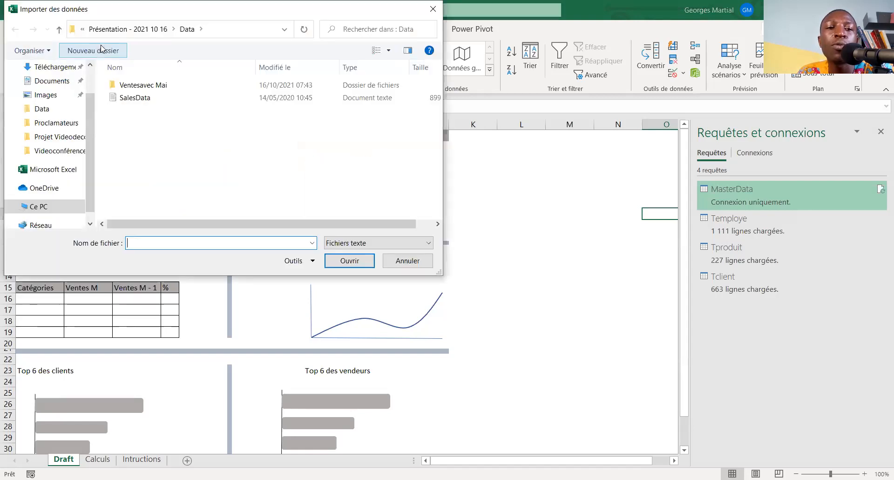
{"action": "left_click", "coordinate": [125, 97]}
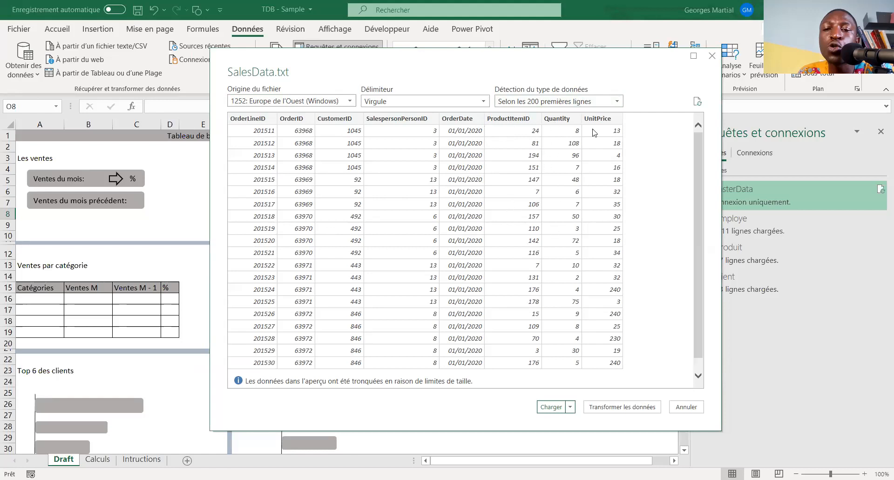
{"action": "left_click", "coordinate": [406, 102]}
{"action": "left_click", "coordinate": [386, 125]}
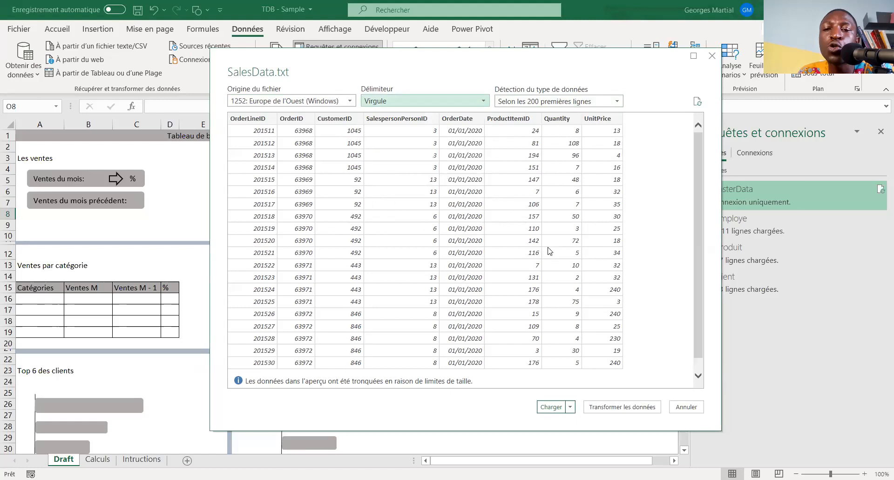
{"action": "left_click", "coordinate": [625, 407]}
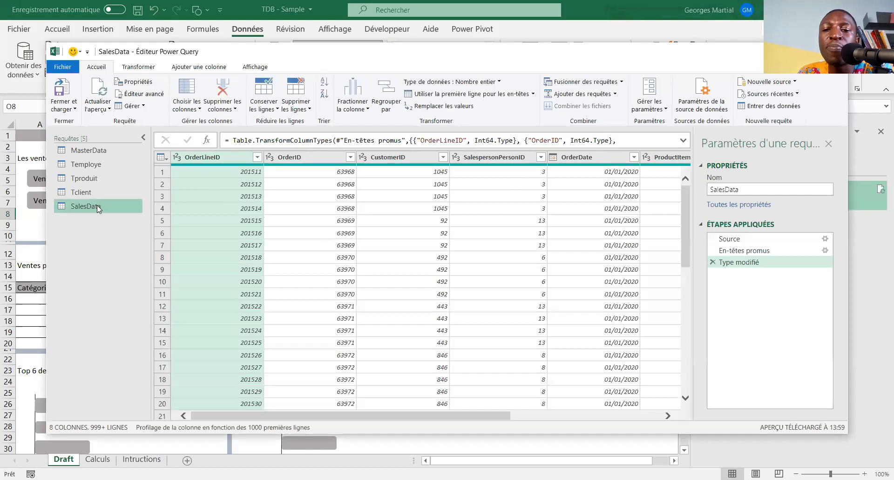
Rename the SalesData query as TVentes
{"action": "left_click", "coordinate": [745, 189]}
{"action": "left_click_drag", "start_coordinate": [751, 189], "coordinate": [696, 195]}
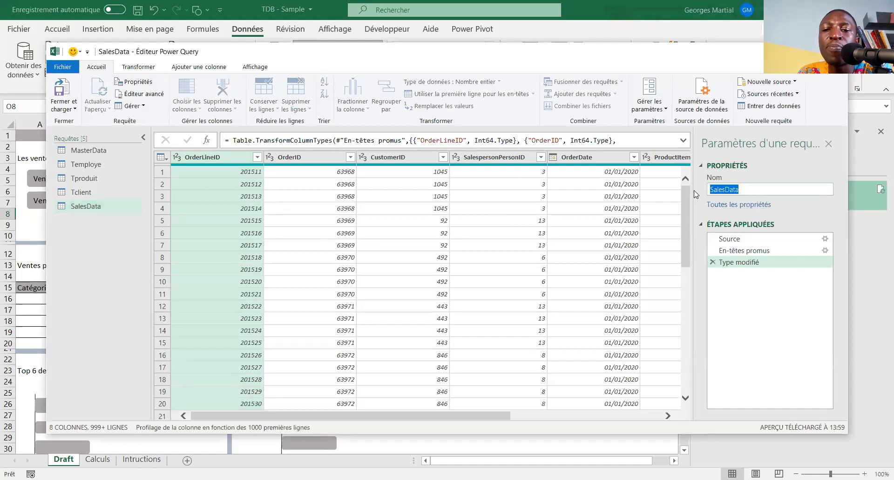
{"action": "type", "text": "TVentes"}
{"action": "key", "text": "Return"}
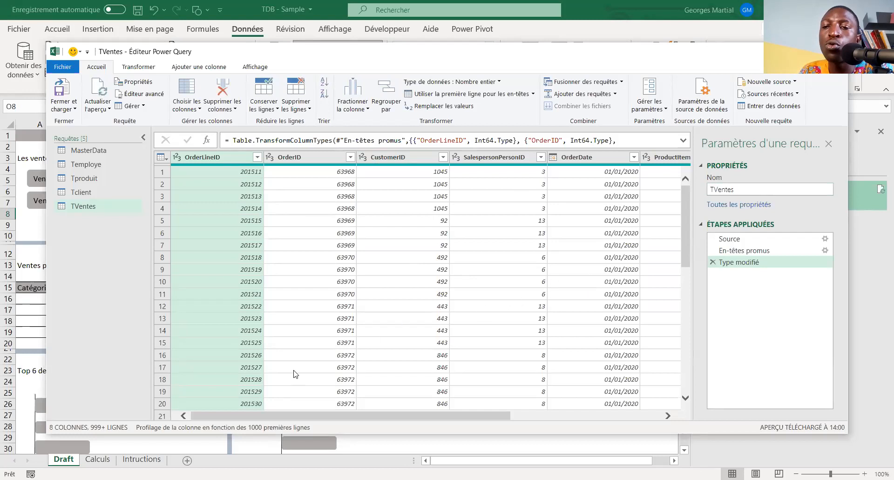
Check the column profiling options of TVentes and review its applied steps Source, En-têtes promus and Type modifié
{"action": "left_click", "coordinate": [213, 428]}
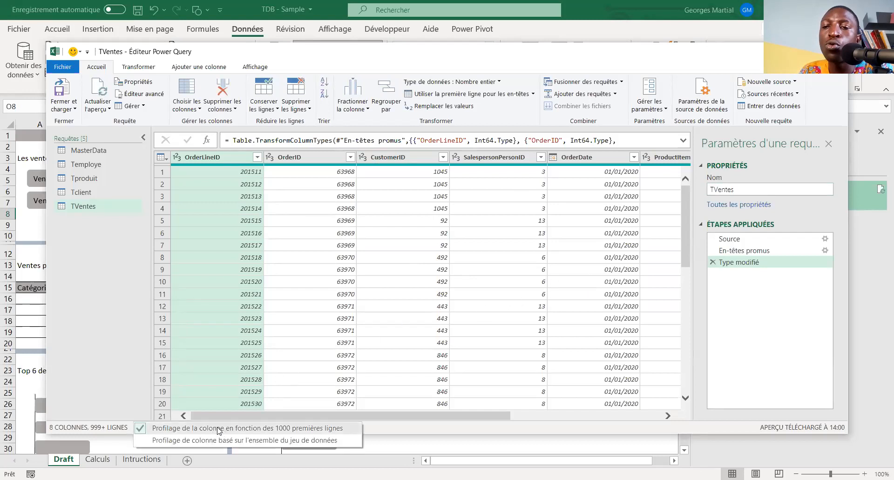
{"action": "left_click", "coordinate": [217, 427]}
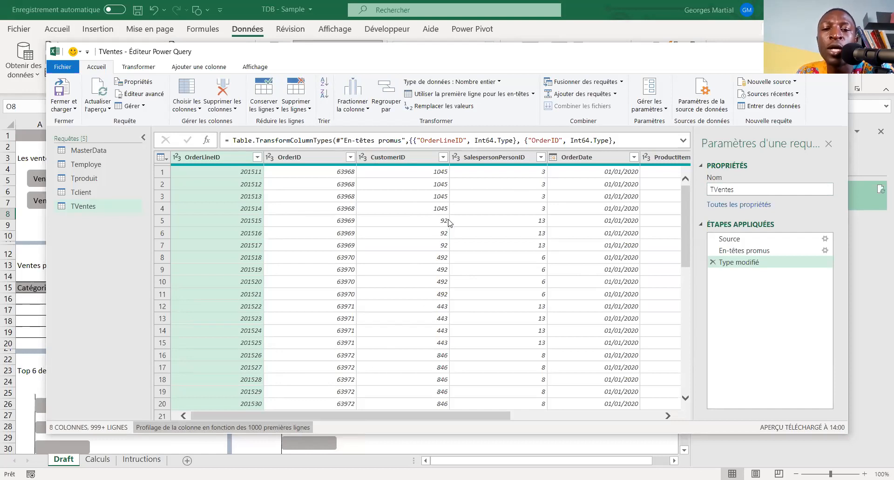
{"action": "left_click", "coordinate": [763, 242]}
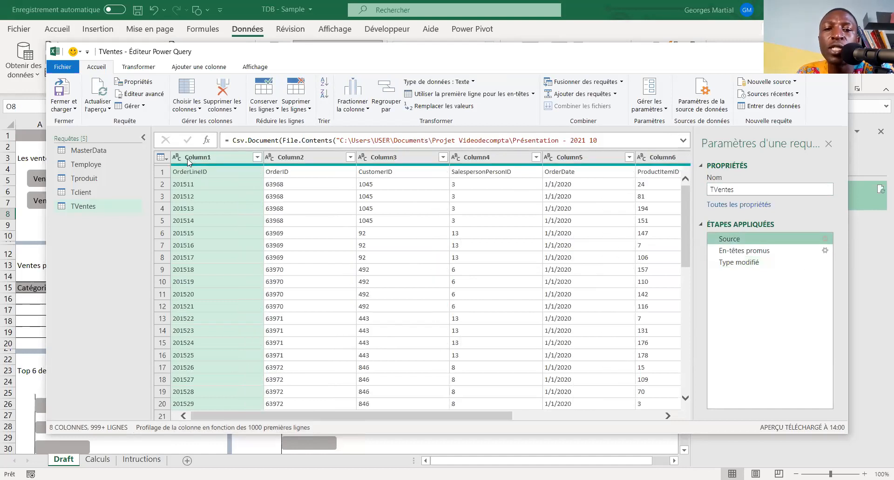
{"action": "left_click_drag", "start_coordinate": [334, 141], "coordinate": [582, 141]}
{"action": "key", "text": "Escape"}
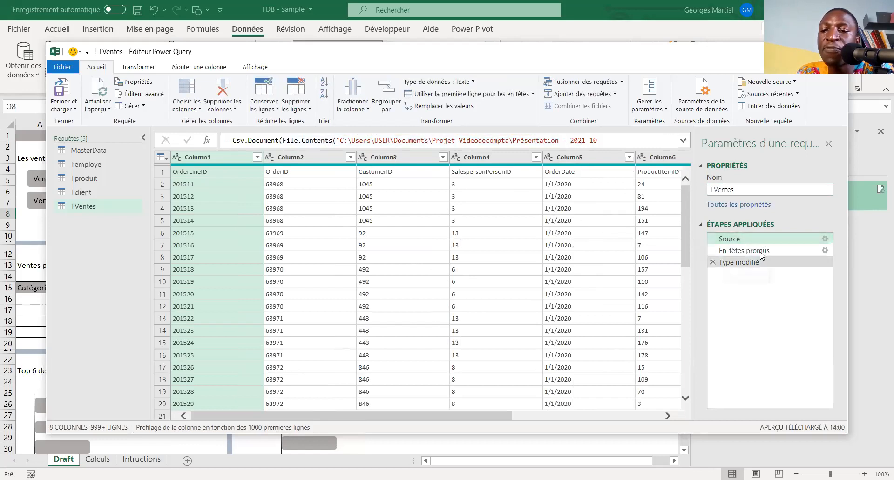
{"action": "left_click", "coordinate": [744, 251]}
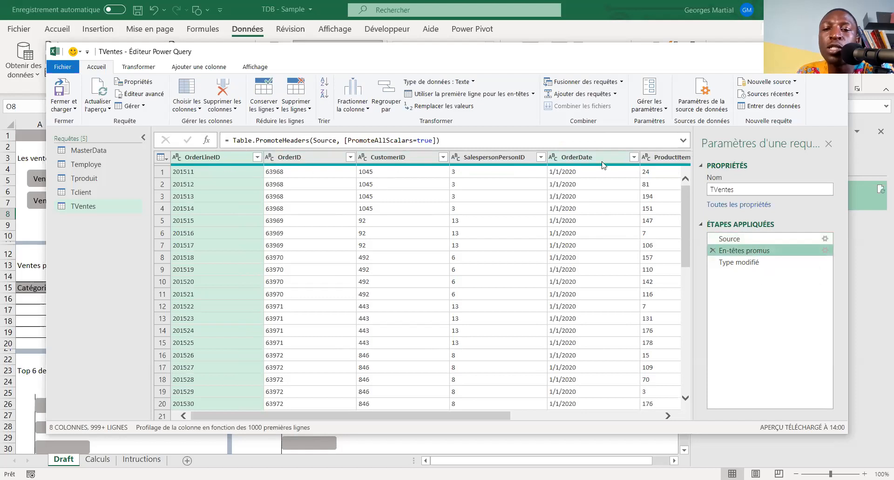
{"action": "left_click", "coordinate": [759, 262]}
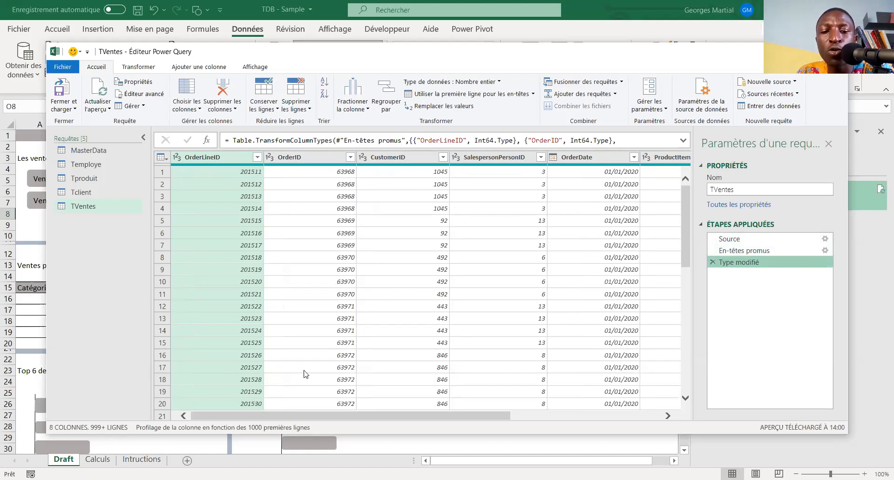
Set the column profiling of TVentes to cover the entire data set instead of the first 1000 rows
{"action": "left_click", "coordinate": [210, 428]}
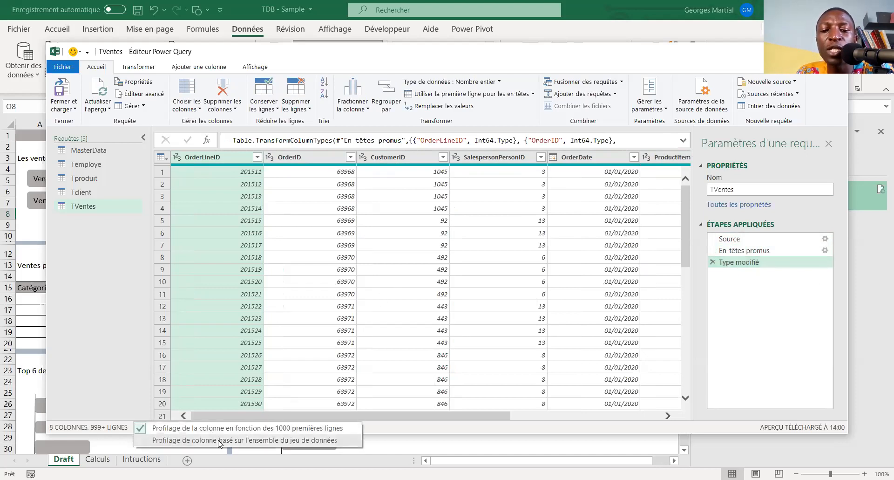
{"action": "left_click", "coordinate": [218, 440]}
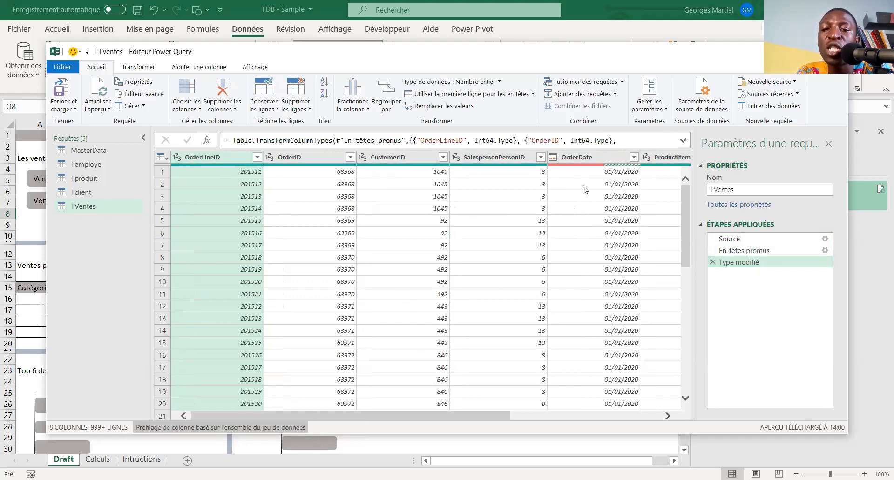
Examine the OrderDate column of TVentes row by row down to the first conversion errors and read their details
{"action": "left_click", "coordinate": [582, 156]}
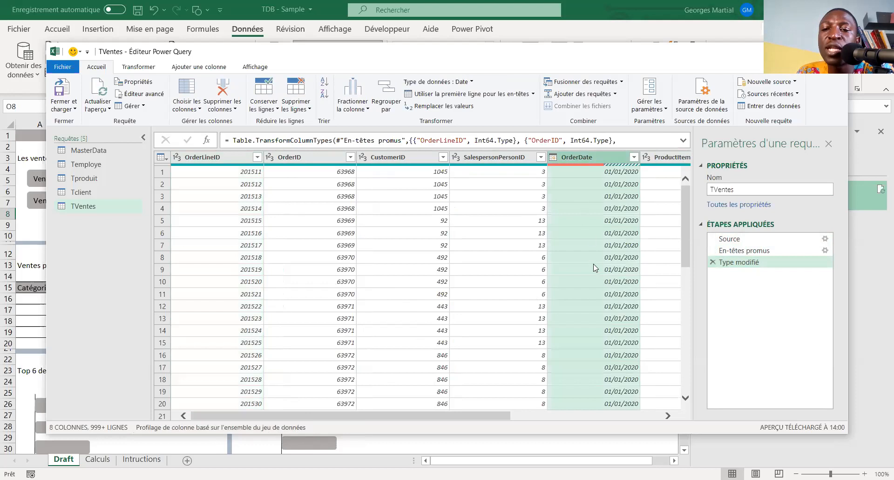
{"action": "scroll", "coordinate": [594, 267], "scroll_direction": "down", "scroll_amount": 20}
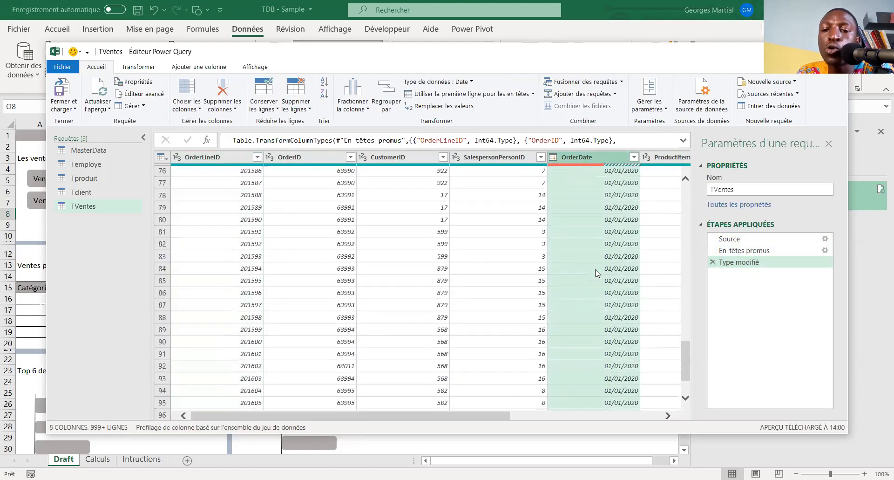
{"action": "scroll", "coordinate": [595, 270], "scroll_direction": "down", "scroll_amount": 10}
{"action": "left_click", "coordinate": [596, 270]}
{"action": "key", "text": "Page_Down"}
{"action": "key", "text": "Page_Down"}
{"action": "key", "text": "Page_Down"}
{"action": "key", "text": "Page_Down"}
{"action": "key", "text": "Page_Down"}
{"action": "key", "text": "Page_Down"}
{"action": "key", "text": "Page_Down"}
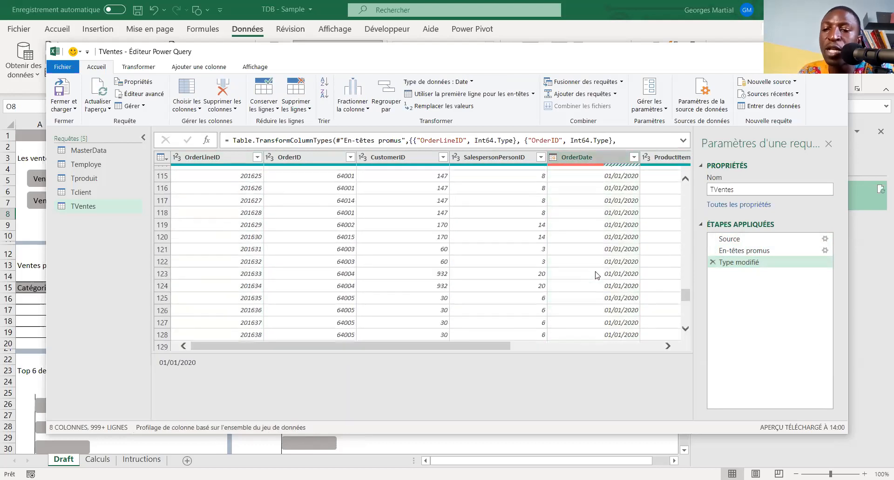
{"action": "key", "text": "Page_Down"}
{"action": "key", "text": "Page_Down"}
{"action": "key", "text": "Page_Down"}
{"action": "key", "text": "Page_Down"}
{"action": "key", "text": "Page_Down"}
{"action": "key", "text": "Page_Down"}
{"action": "key", "text": "Page_Down"}
{"action": "key", "text": "Page_Down"}
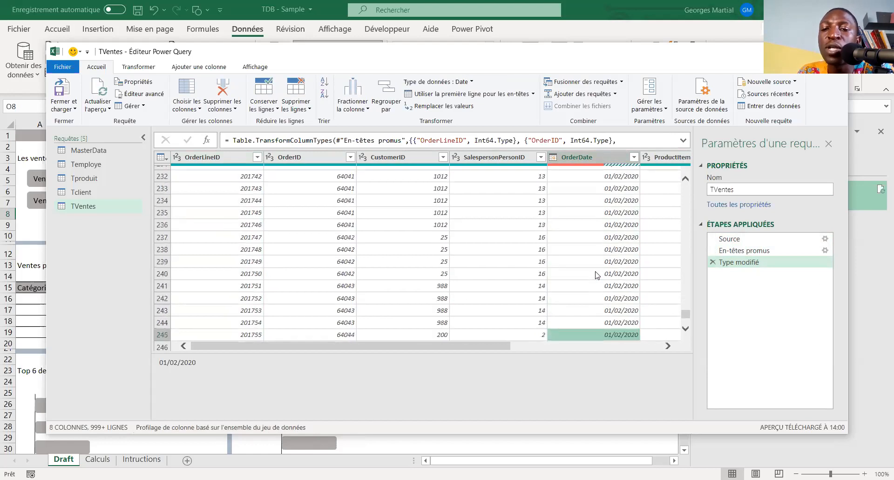
{"action": "key", "text": "Page_Down"}
{"action": "key", "text": "Page_Down"}
{"action": "key", "text": "Page_Down"}
{"action": "key", "text": "Page_Down"}
{"action": "key", "text": "Page_Down"}
{"action": "key", "text": "Page_Down"}
{"action": "key", "text": "Page_Down"}
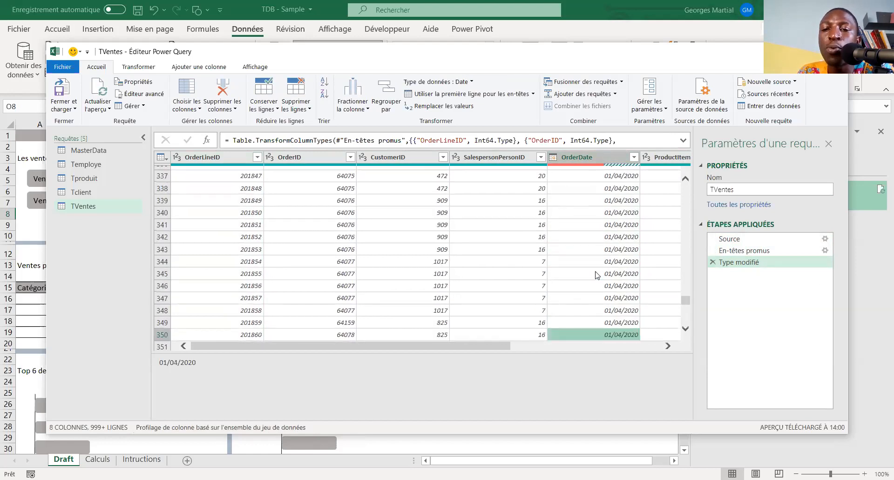
{"action": "key", "text": "Page_Down"}
{"action": "key", "text": "Page_Down"}
{"action": "key", "text": "Page_Down"}
{"action": "key", "text": "Page_Down"}
{"action": "key", "text": "Page_Down"}
{"action": "key", "text": "Page_Down"}
{"action": "key", "text": "Page_Down"}
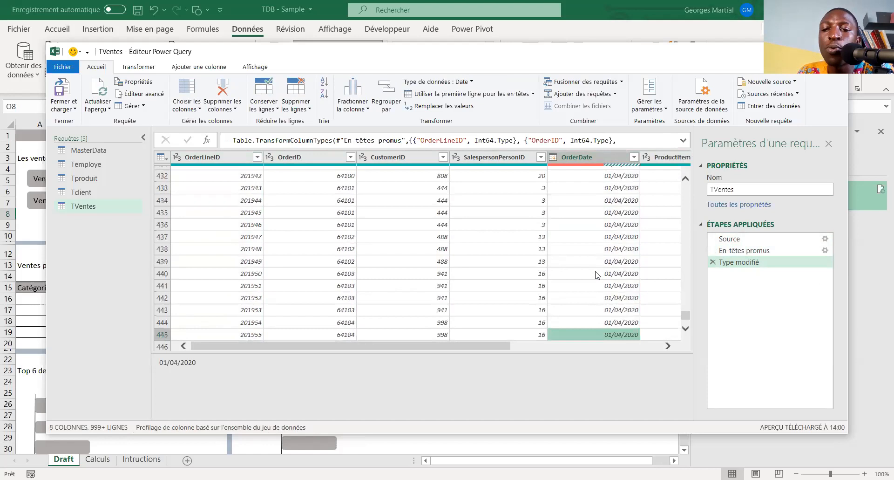
{"action": "key", "text": "Page_Down"}
{"action": "key", "text": "Page_Down"}
{"action": "key", "text": "Page_Down"}
{"action": "key", "text": "Page_Down"}
{"action": "key", "text": "Page_Down"}
{"action": "key", "text": "Page_Down"}
{"action": "key", "text": "Page_Down"}
{"action": "key", "text": "Page_Down"}
{"action": "key", "text": "Page_Down"}
{"action": "key", "text": "Page_Down"}
{"action": "key", "text": "Page_Down"}
{"action": "key", "text": "Page_Down"}
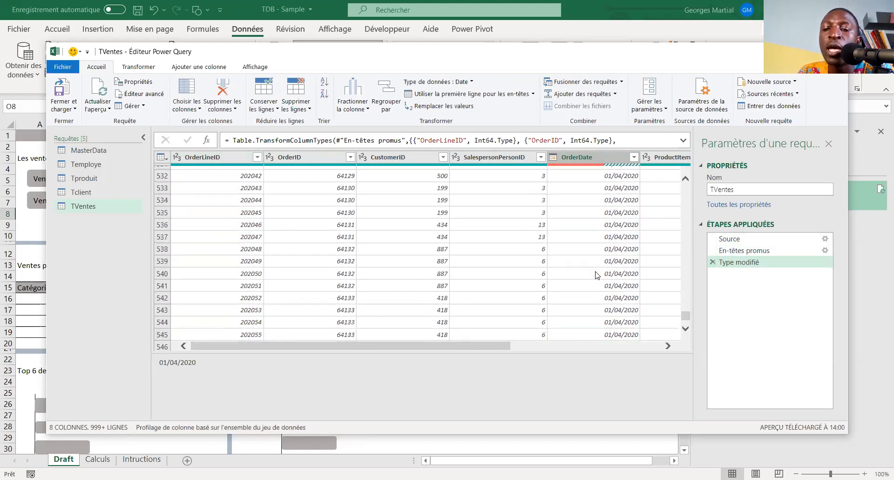
{"action": "key", "text": "Page_Down"}
{"action": "key", "text": "Page_Down"}
{"action": "key", "text": "Page_Down"}
{"action": "key", "text": "Page_Down"}
{"action": "key", "text": "Page_Down"}
{"action": "key", "text": "Page_Down"}
{"action": "key", "text": "Page_Down"}
{"action": "key", "text": "Page_Down"}
{"action": "key", "text": "Page_Down"}
{"action": "key", "text": "Page_Down"}
{"action": "key", "text": "Page_Down"}
{"action": "key", "text": "Page_Down"}
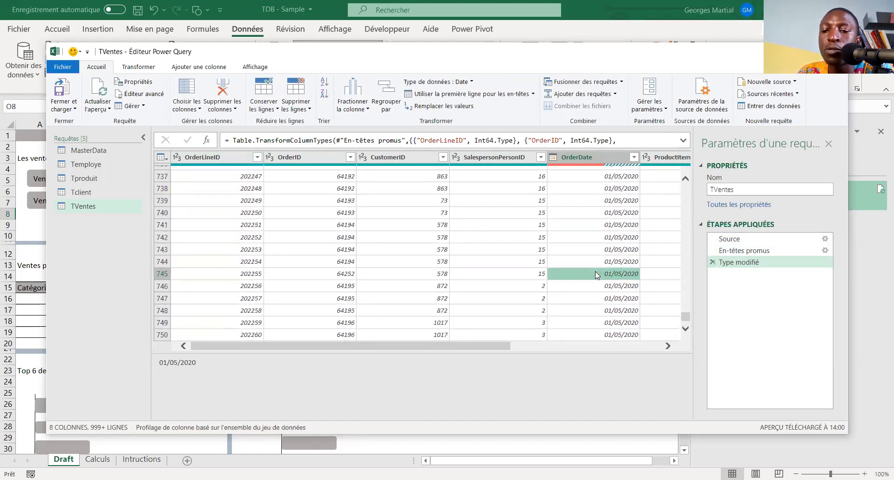
{"action": "key", "text": "Page_Down"}
{"action": "key", "text": "Page_Down"}
{"action": "key", "text": "Page_Down"}
{"action": "key", "text": "Page_Down"}
{"action": "key", "text": "Page_Down"}
{"action": "key", "text": "Page_Down"}
{"action": "key", "text": "Page_Down"}
{"action": "key", "text": "Page_Down"}
{"action": "key", "text": "Page_Down"}
{"action": "key", "text": "Page_Down"}
{"action": "key", "text": "Page_Down"}
{"action": "key", "text": "Page_Down"}
{"action": "key", "text": "Page_Down"}
{"action": "key", "text": "Page_Down"}
{"action": "key", "text": "Page_Down"}
{"action": "key", "text": "Page_Down"}
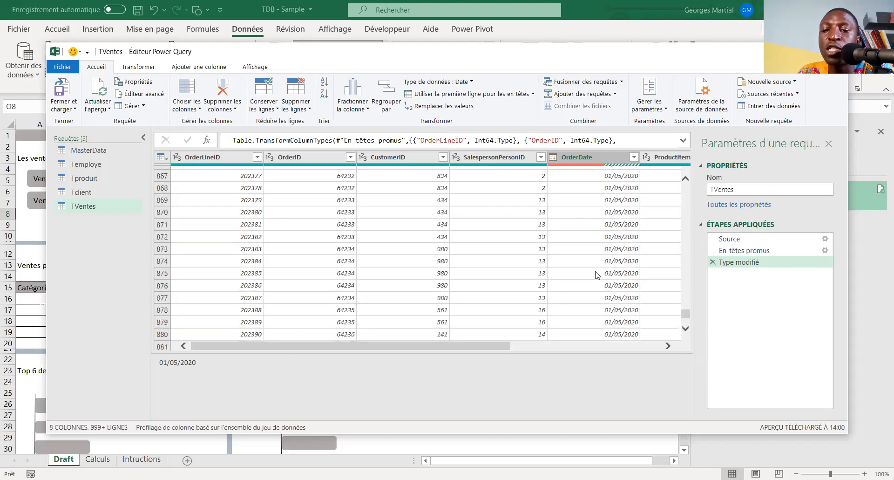
{"action": "key", "text": "Page_Down"}
{"action": "key", "text": "Page_Down"}
{"action": "key", "text": "Page_Down"}
{"action": "key", "text": "Page_Down"}
{"action": "key", "text": "Page_Down"}
{"action": "key", "text": "Page_Down"}
{"action": "key", "text": "Page_Down"}
{"action": "key", "text": "Page_Down"}
{"action": "key", "text": "Page_Down"}
{"action": "key", "text": "Page_Down"}
{"action": "key", "text": "Page_Down"}
{"action": "key", "text": "Page_Down"}
{"action": "key", "text": "Page_Down"}
{"action": "key", "text": "Page_Down"}
{"action": "key", "text": "Page_Down"}
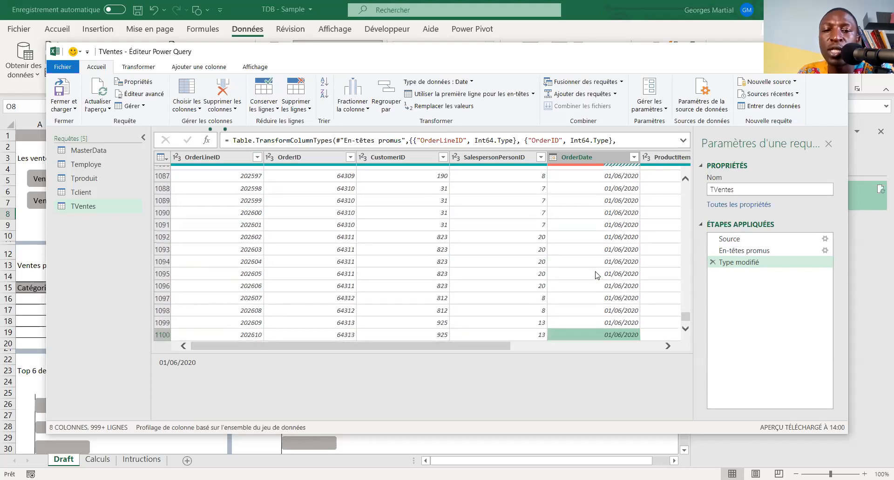
{"action": "key", "text": "Page_Down"}
{"action": "key", "text": "Page_Down"}
{"action": "key", "text": "Page_Down"}
{"action": "key", "text": "Page_Down"}
{"action": "key", "text": "Page_Down"}
{"action": "key", "text": "Page_Down"}
{"action": "key", "text": "Page_Down"}
{"action": "key", "text": "Page_Down"}
{"action": "key", "text": "Page_Down"}
{"action": "key", "text": "Page_Down"}
{"action": "key", "text": "Page_Down"}
{"action": "key", "text": "Page_Down"}
{"action": "key", "text": "Page_Down"}
{"action": "key", "text": "Page_Down"}
{"action": "key", "text": "Page_Down"}
{"action": "key", "text": "Page_Down"}
{"action": "key", "text": "Page_Down"}
{"action": "key", "text": "Page_Down"}
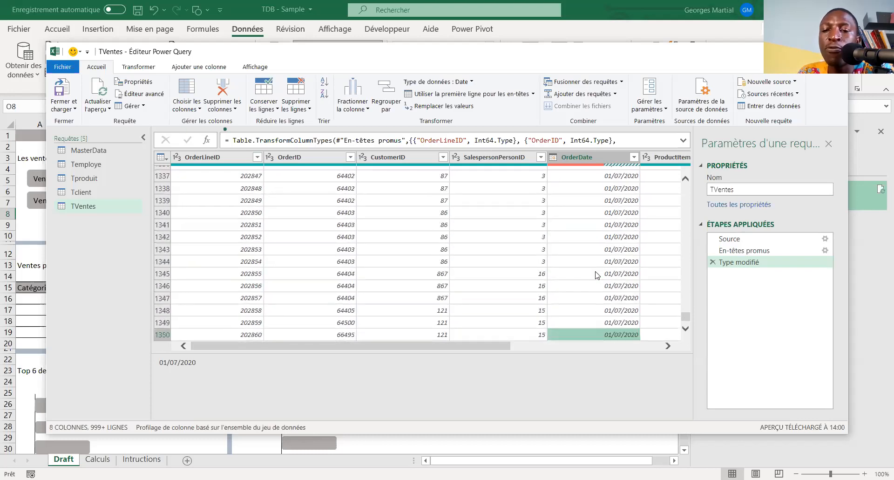
{"action": "key", "text": "Page_Down"}
{"action": "key", "text": "Page_Down"}
{"action": "key", "text": "Page_Down"}
{"action": "key", "text": "Page_Down"}
{"action": "key", "text": "Page_Down"}
{"action": "key", "text": "Page_Down"}
{"action": "key", "text": "Page_Down"}
{"action": "key", "text": "Page_Down"}
{"action": "key", "text": "Page_Down"}
{"action": "key", "text": "Page_Down"}
{"action": "key", "text": "Page_Down"}
{"action": "key", "text": "Page_Down"}
{"action": "key", "text": "Page_Down"}
{"action": "key", "text": "Page_Down"}
{"action": "key", "text": "Page_Down"}
{"action": "key", "text": "Page_Down"}
{"action": "key", "text": "Page_Down"}
{"action": "key", "text": "Page_Down"}
{"action": "key", "text": "Page_Down"}
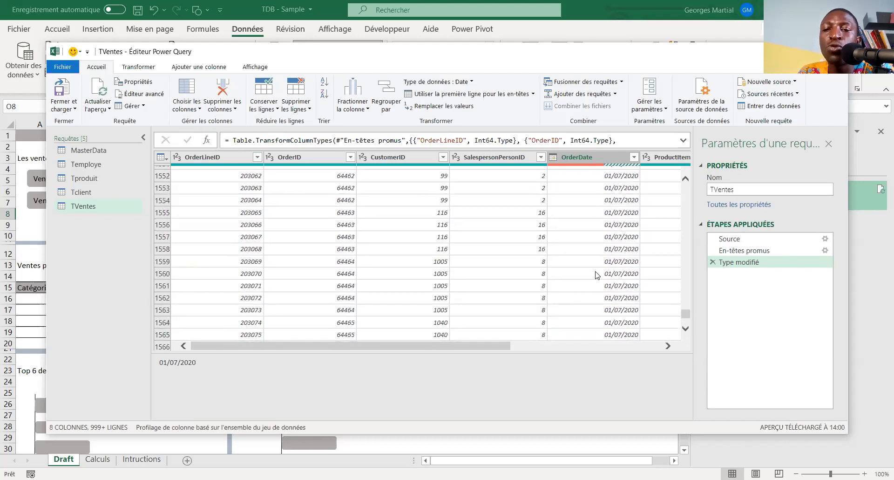
{"action": "left_click", "coordinate": [595, 273]}
{"action": "key", "text": "Page_Down"}
{"action": "key", "text": "Page_Down"}
{"action": "key", "text": "Page_Down"}
{"action": "key", "text": "Page_Down"}
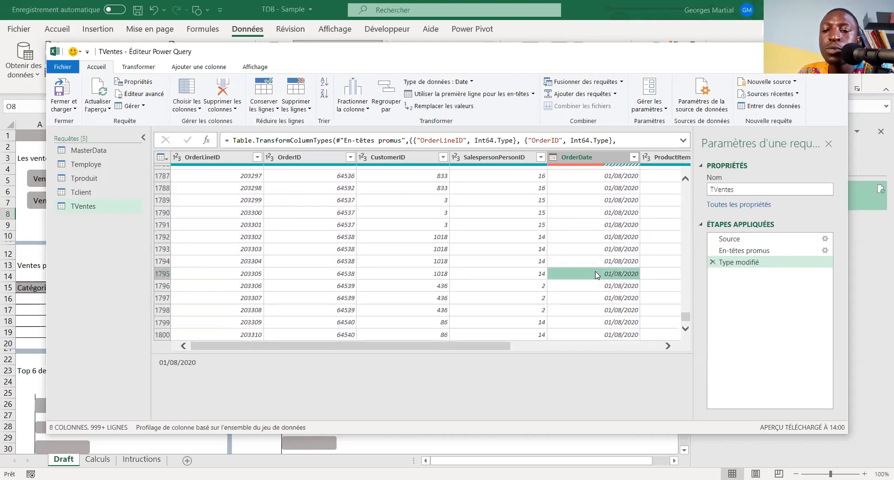
{"action": "scroll", "coordinate": [595, 273], "scroll_direction": "down", "scroll_amount": 20}
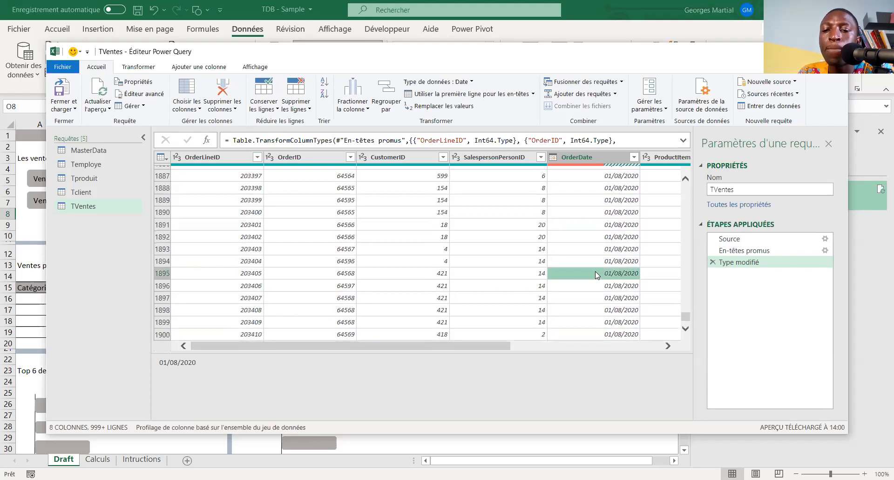
{"action": "key", "text": "Page_Down"}
{"action": "key", "text": "Page_Down"}
{"action": "key", "text": "Page_Down"}
{"action": "key", "text": "Page_Down"}
{"action": "scroll", "coordinate": [595, 271], "scroll_direction": "down", "scroll_amount": 20}
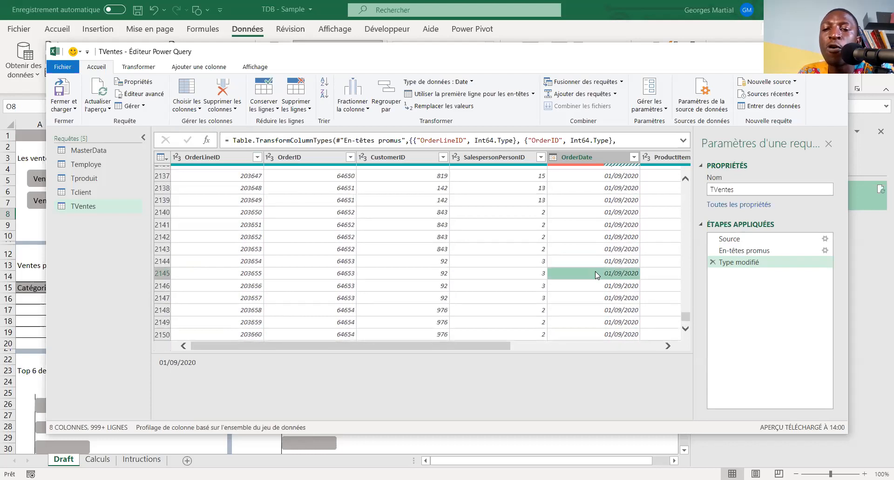
{"action": "scroll", "coordinate": [597, 275], "scroll_direction": "down", "scroll_amount": 17}
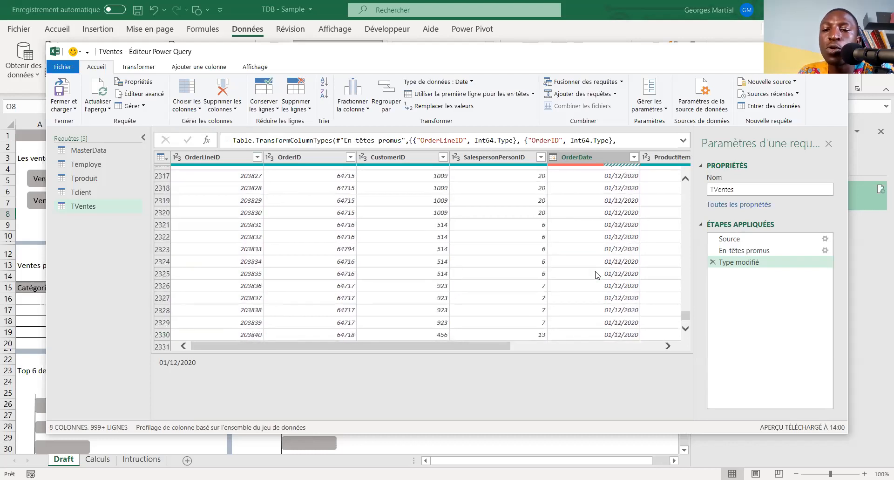
{"action": "scroll", "coordinate": [597, 274], "scroll_direction": "down", "scroll_amount": 20}
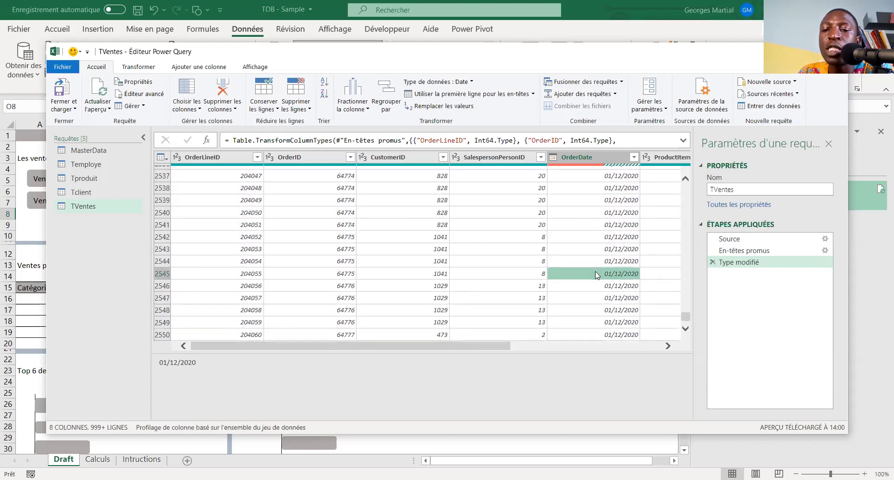
{"action": "key", "text": "Down"}
{"action": "key", "text": "Down"}
{"action": "key", "text": "Down"}
{"action": "key", "text": "Down"}
{"action": "key", "text": "Down"}
{"action": "key", "text": "Down"}
{"action": "key", "text": "Down"}
{"action": "key", "text": "Down"}
{"action": "key", "text": "Down"}
{"action": "key", "text": "Down"}
{"action": "key", "text": "Down"}
{"action": "key", "text": "Down"}
{"action": "key", "text": "Down"}
{"action": "key", "text": "Down"}
{"action": "key", "text": "Down"}
{"action": "key", "text": "Down"}
{"action": "key", "text": "Down"}
{"action": "key", "text": "Down"}
{"action": "key", "text": "Down"}
{"action": "key", "text": "Down"}
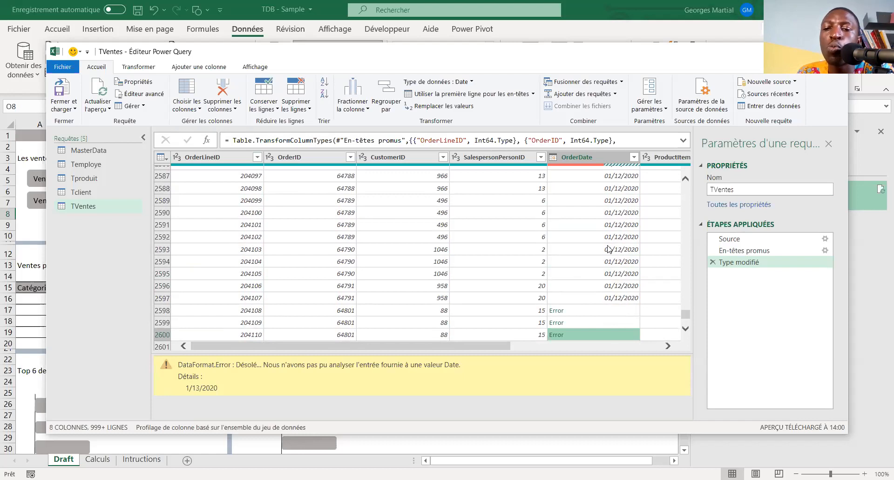
Delete the automatic Type modifié step from the applied steps of TVentes
{"action": "left_click_drag", "start_coordinate": [685, 314], "coordinate": [679, 185]}
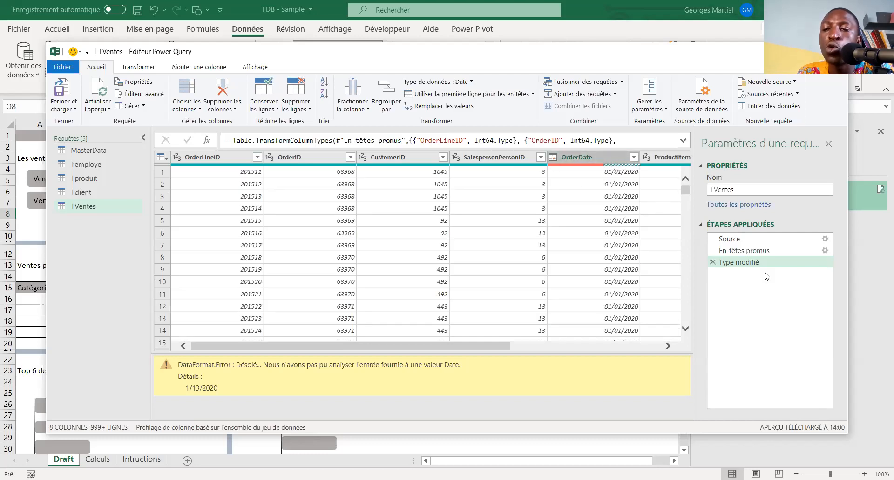
{"action": "left_click", "coordinate": [712, 262]}
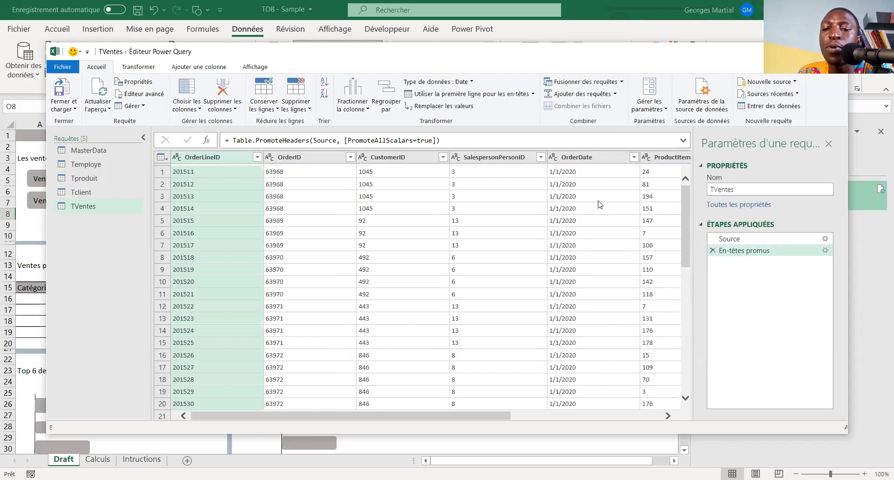
Convert the OrderDate column of TVentes to the Date type using the Anglais (États-Unis) regional setting
{"action": "left_click", "coordinate": [554, 158]}
{"action": "left_click", "coordinate": [622, 329]}
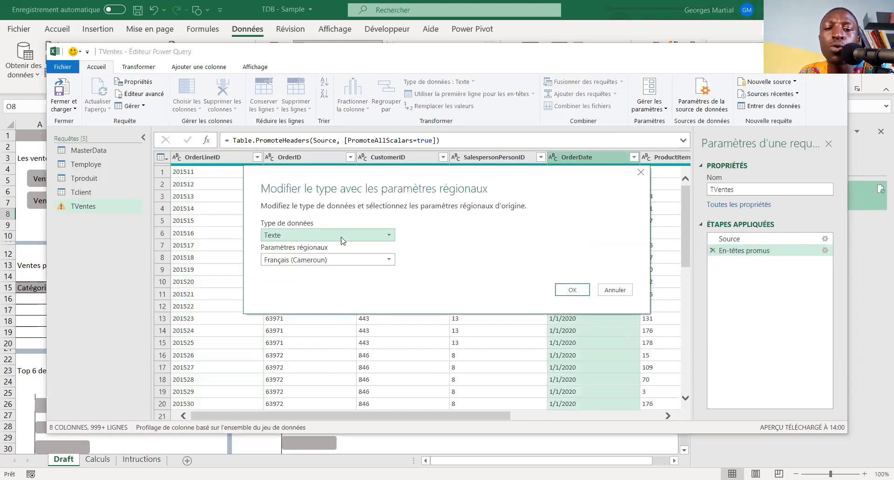
{"action": "left_click", "coordinate": [342, 237]}
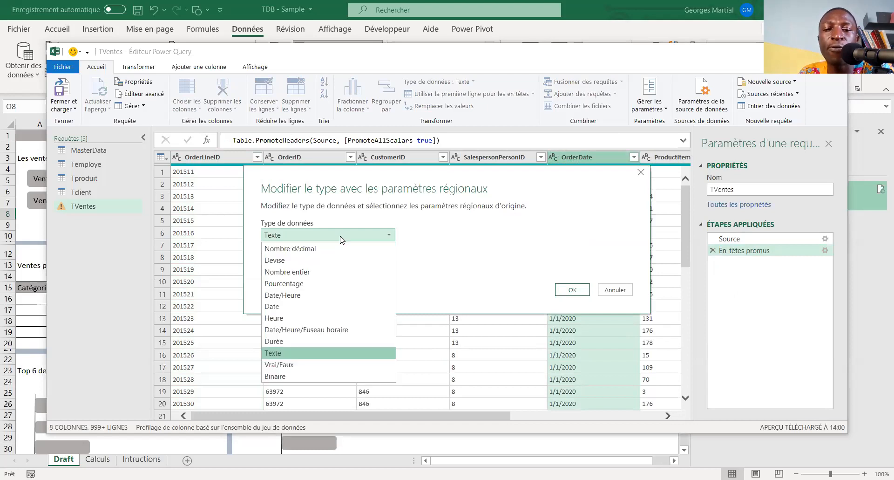
{"action": "left_click", "coordinate": [318, 306]}
{"action": "left_click", "coordinate": [380, 261]}
{"action": "scroll", "coordinate": [382, 149], "scroll_direction": "up", "scroll_amount": 15}
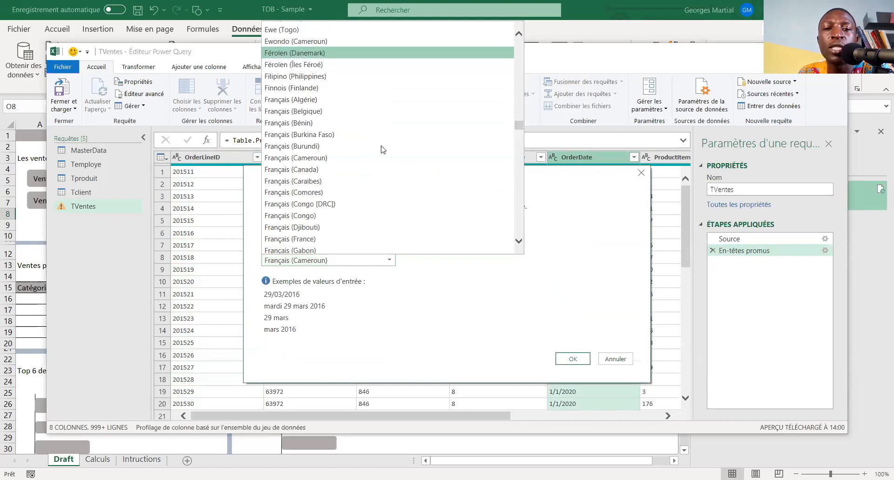
{"action": "scroll", "coordinate": [382, 149], "scroll_direction": "up", "scroll_amount": 20}
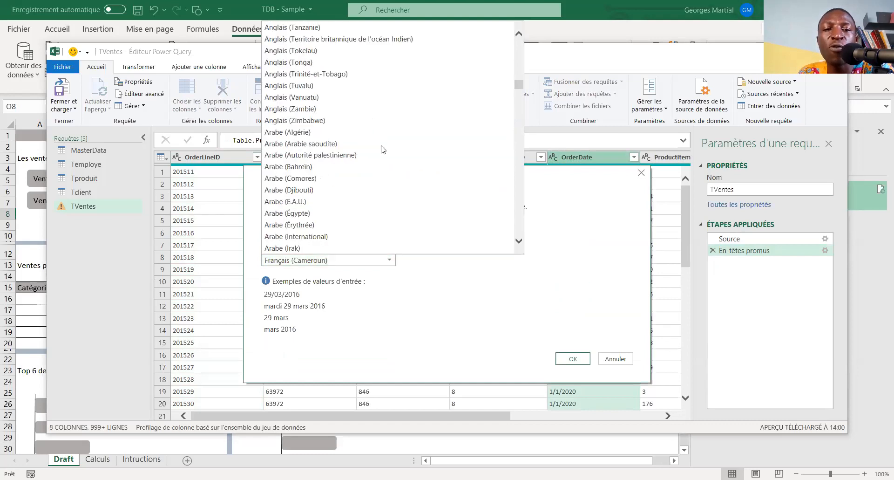
{"action": "scroll", "coordinate": [382, 149], "scroll_direction": "up", "scroll_amount": 12}
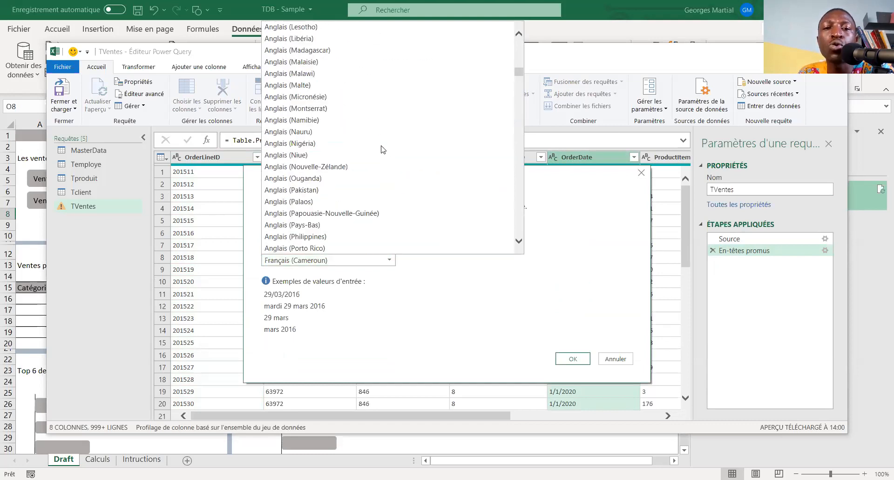
{"action": "scroll", "coordinate": [381, 149], "scroll_direction": "up", "scroll_amount": 8}
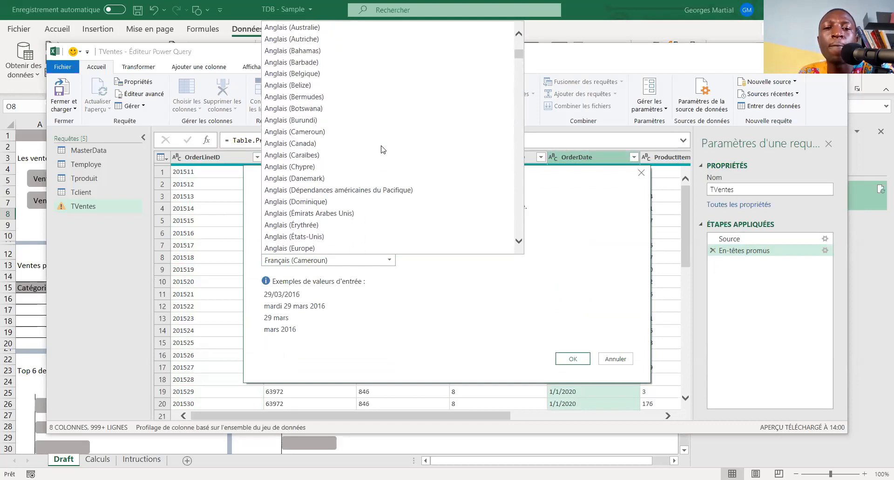
{"action": "scroll", "coordinate": [382, 149], "scroll_direction": "down", "scroll_amount": 1}
{"action": "scroll", "coordinate": [380, 149], "scroll_direction": "down", "scroll_amount": 1}
{"action": "scroll", "coordinate": [382, 149], "scroll_direction": "down", "scroll_amount": 1}
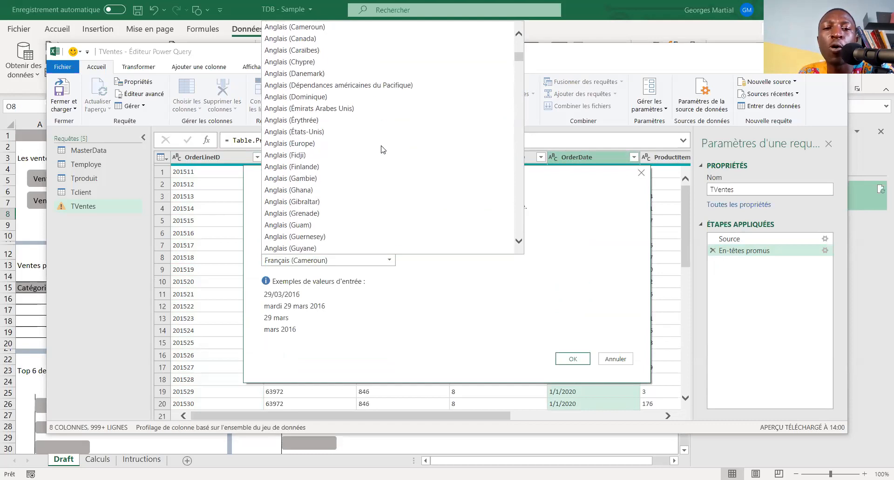
{"action": "left_click", "coordinate": [339, 131]}
{"action": "left_click", "coordinate": [580, 359]}
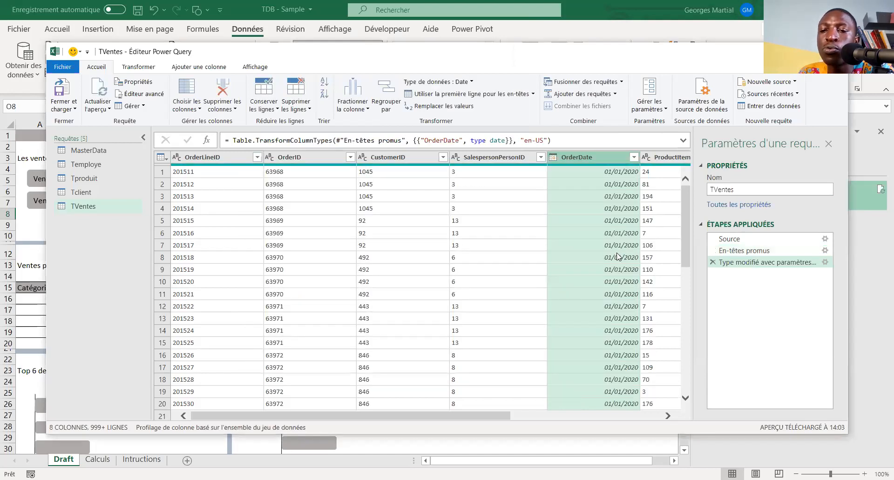
{"action": "left_click", "coordinate": [506, 140]}
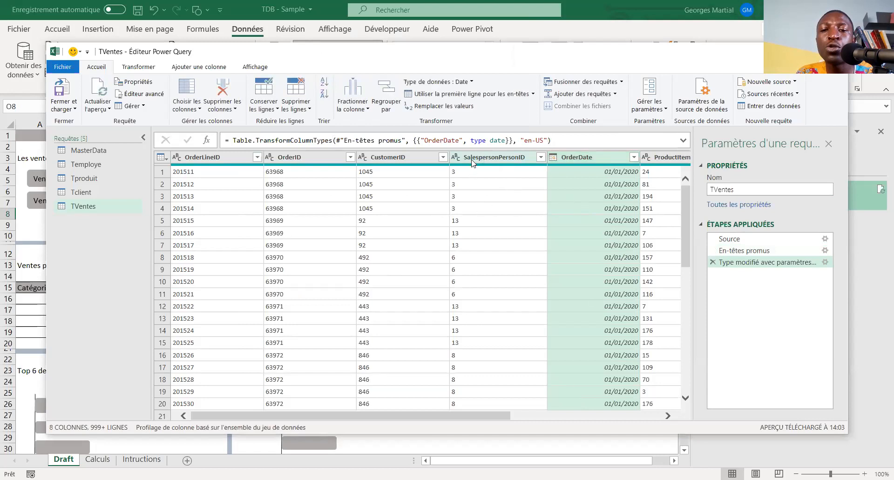
Detect the data types of all TVentes columns except OrderDate, from OrderLineID to SalespersonPersonID and from ProductItemID to UnitPrice
{"action": "left_click", "coordinate": [475, 158]}
{"action": "left_click", "coordinate": [205, 158], "text": "shift"}
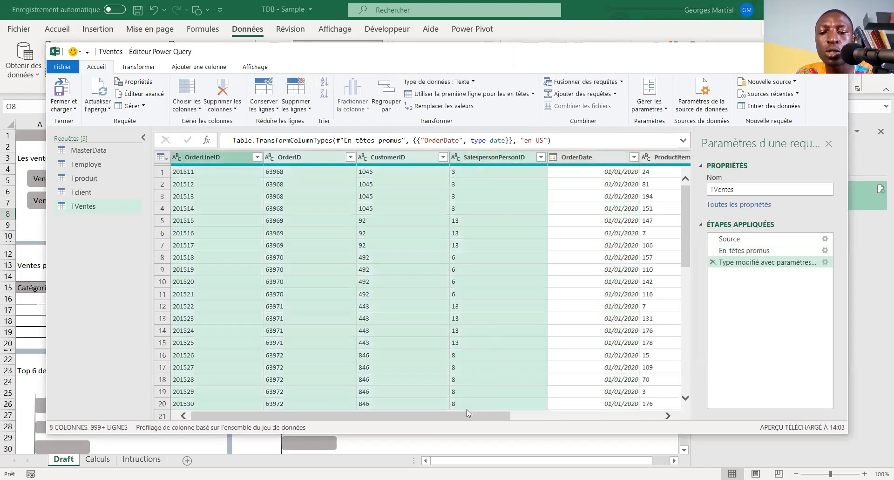
{"action": "left_click_drag", "start_coordinate": [455, 416], "coordinate": [606, 416]}
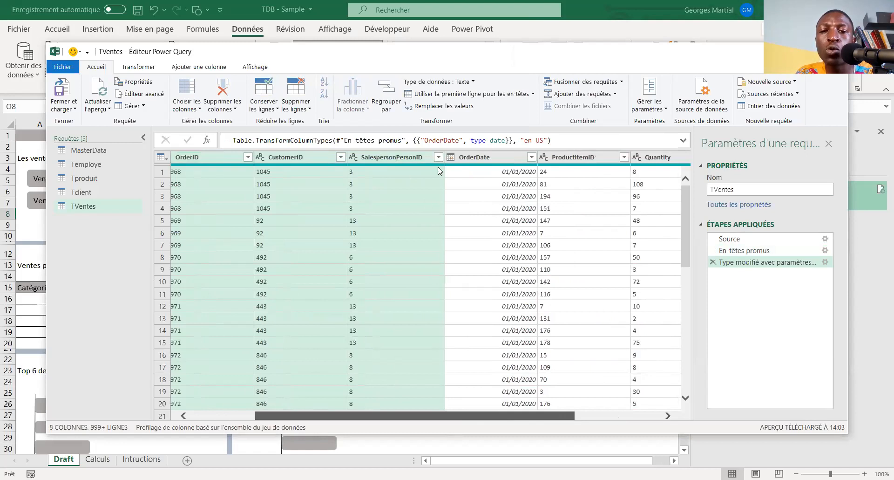
{"action": "left_click", "coordinate": [446, 158], "text": "ctrl"}
{"action": "left_click", "coordinate": [539, 156], "text": "ctrl"}
{"action": "left_click", "coordinate": [607, 157], "text": "ctrl"}
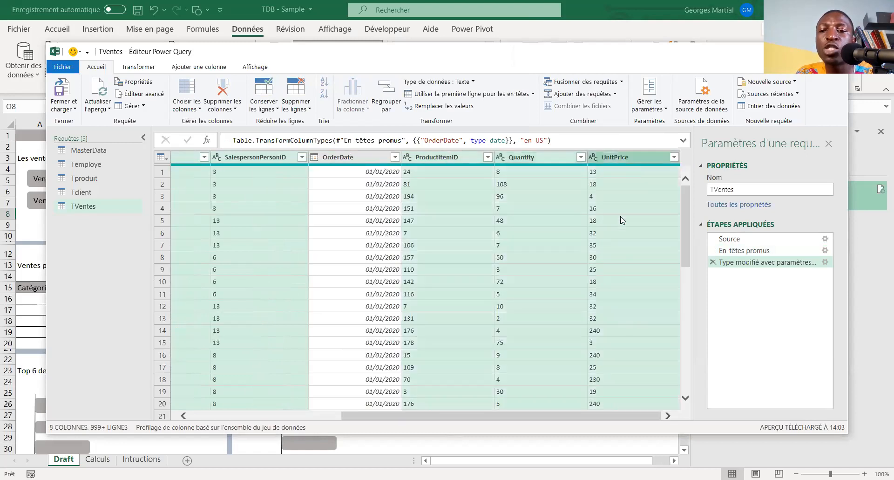
{"action": "left_click_drag", "start_coordinate": [597, 418], "coordinate": [421, 424]}
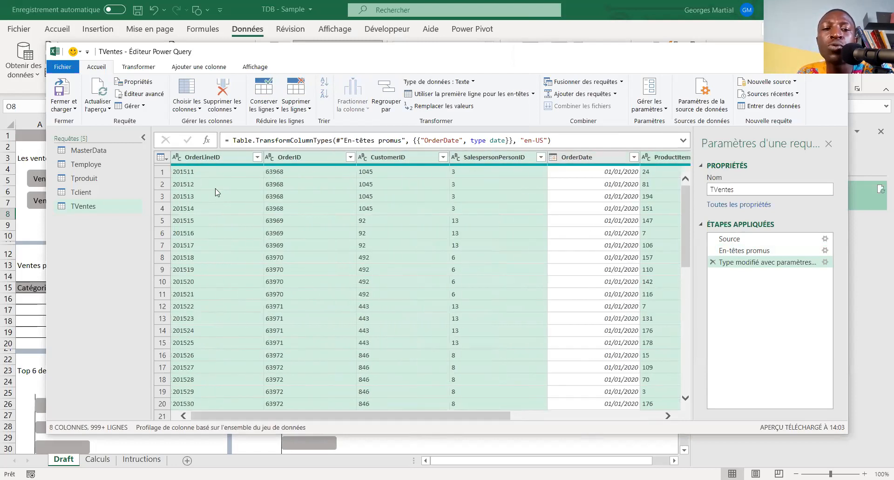
{"action": "left_click", "coordinate": [141, 68]}
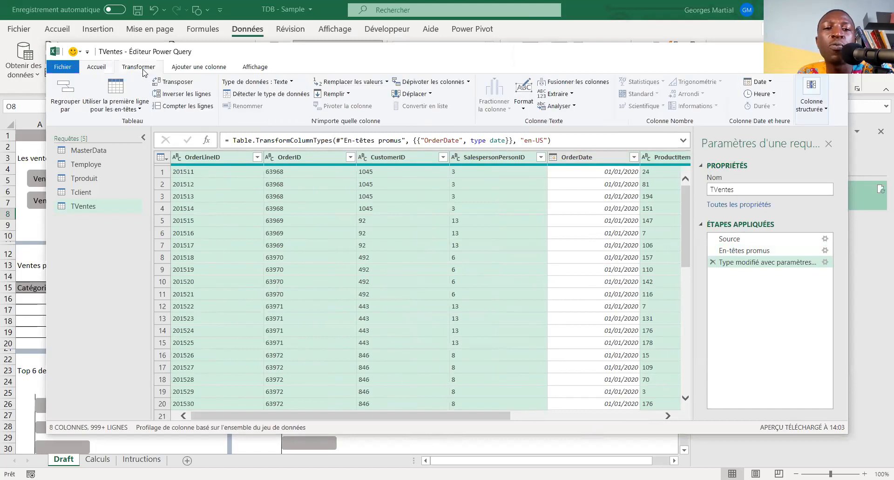
{"action": "left_click", "coordinate": [269, 95]}
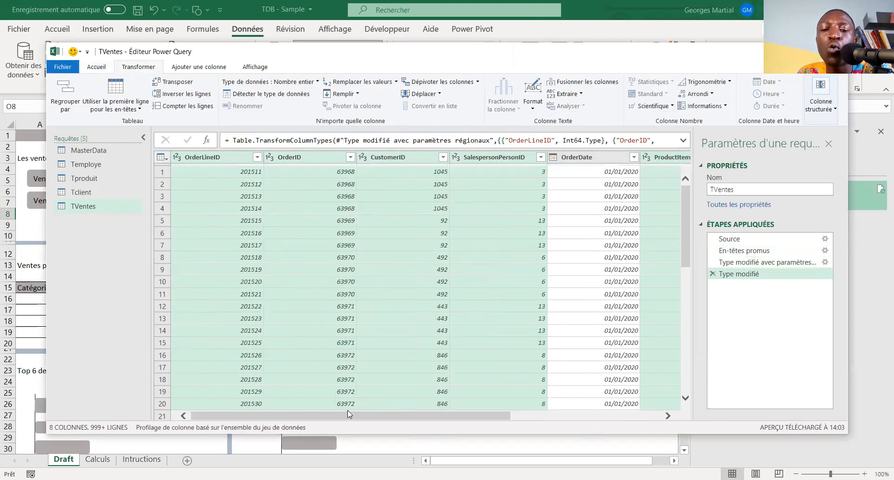
Add a column to TVentes that multiplies UnitPrice by Quantity
{"action": "left_click_drag", "start_coordinate": [343, 419], "coordinate": [316, 422]}
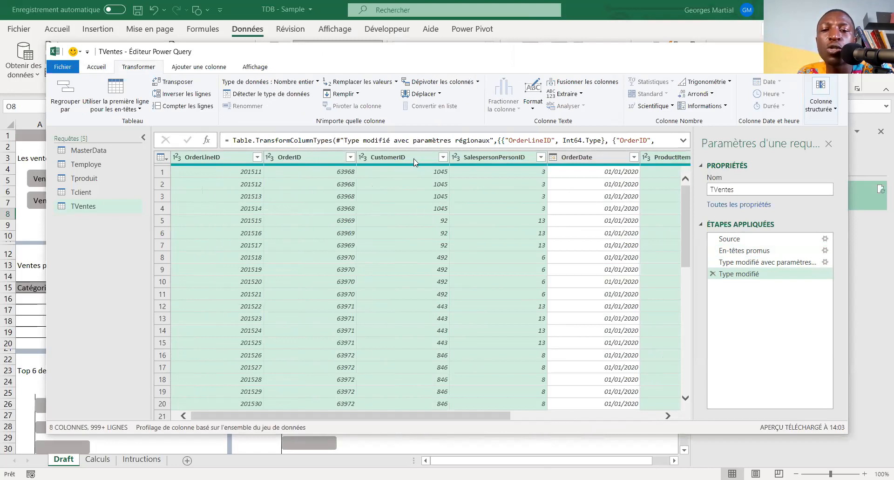
{"action": "left_click_drag", "start_coordinate": [485, 414], "coordinate": [615, 414]}
{"action": "scroll", "coordinate": [446, 187], "scroll_direction": "right", "scroll_amount": 2}
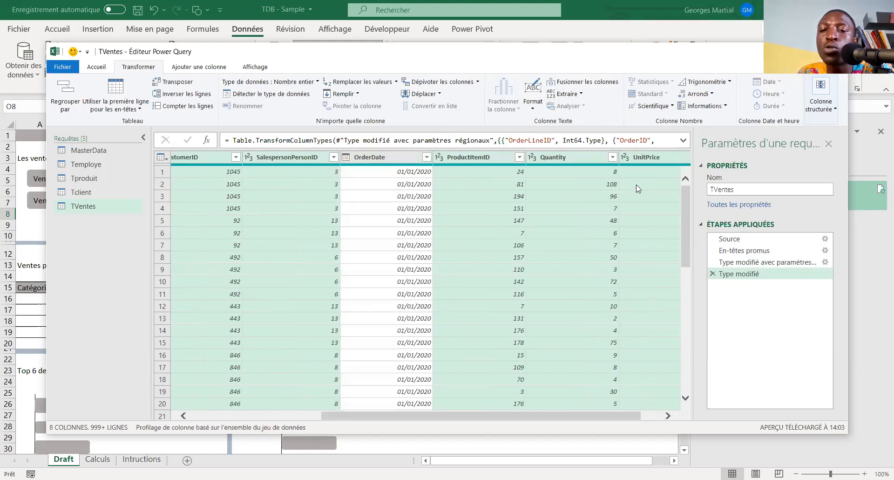
{"action": "left_click_drag", "start_coordinate": [631, 415], "coordinate": [651, 415]}
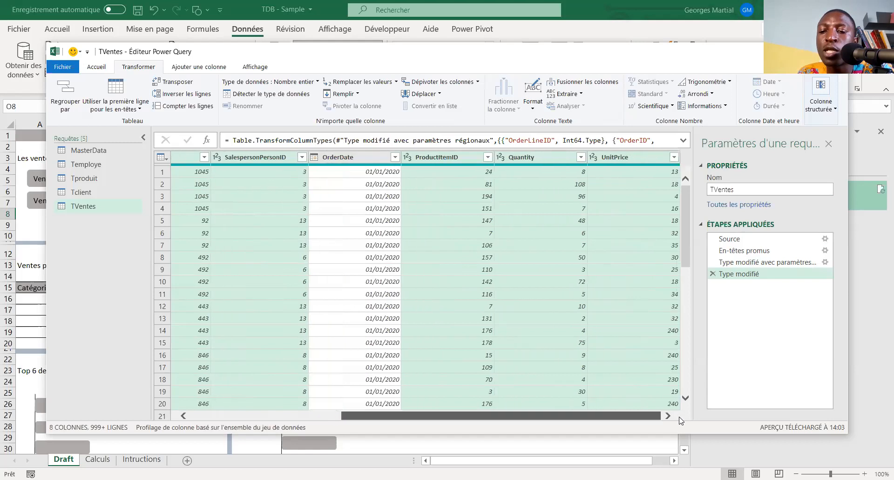
{"action": "left_click", "coordinate": [555, 157]}
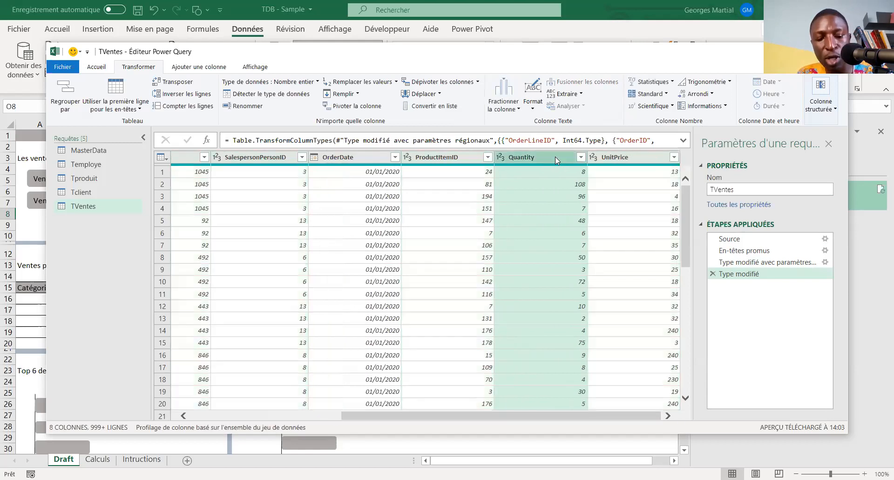
{"action": "left_click", "coordinate": [637, 157], "text": "ctrl"}
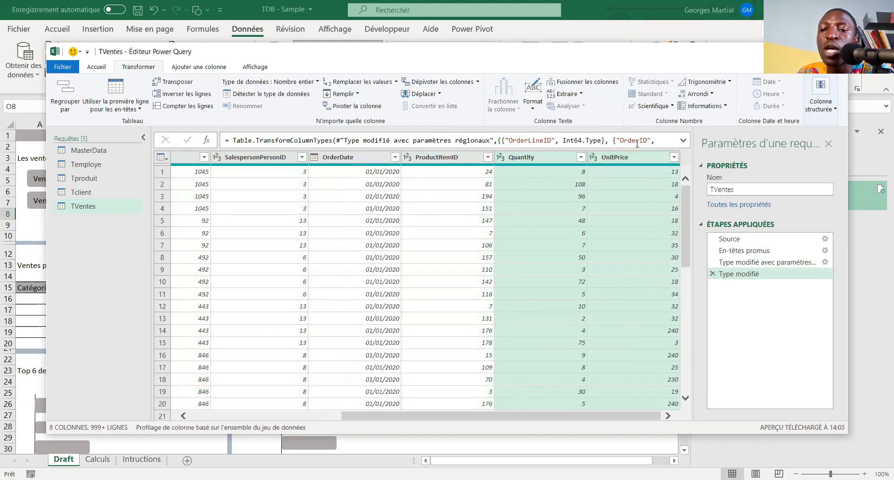
{"action": "right_click", "coordinate": [616, 159]}
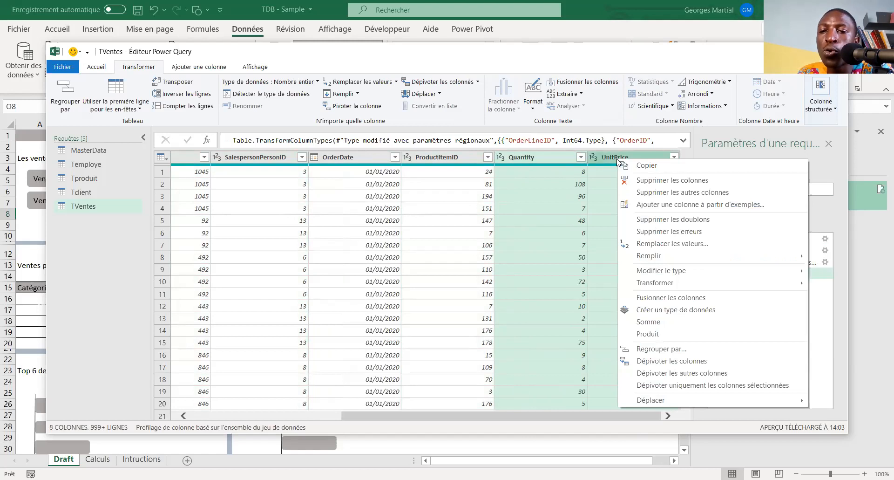
{"action": "left_click", "coordinate": [616, 158]}
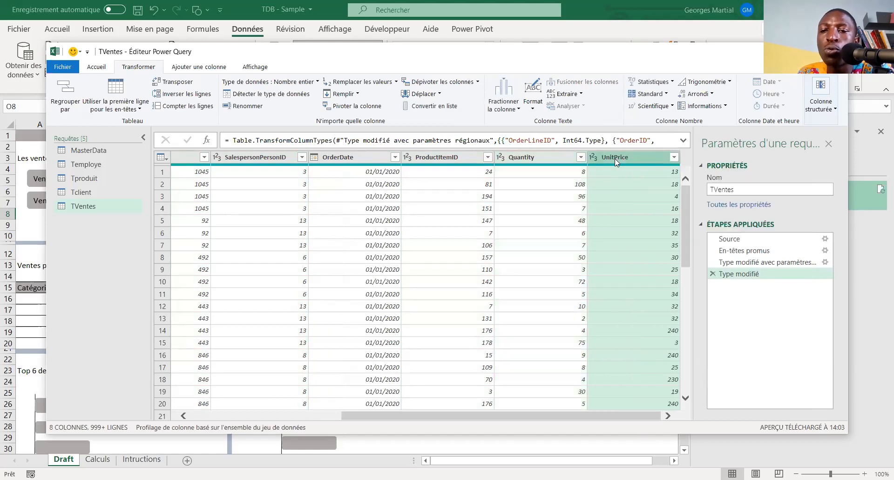
{"action": "left_click", "coordinate": [560, 159], "text": "ctrl"}
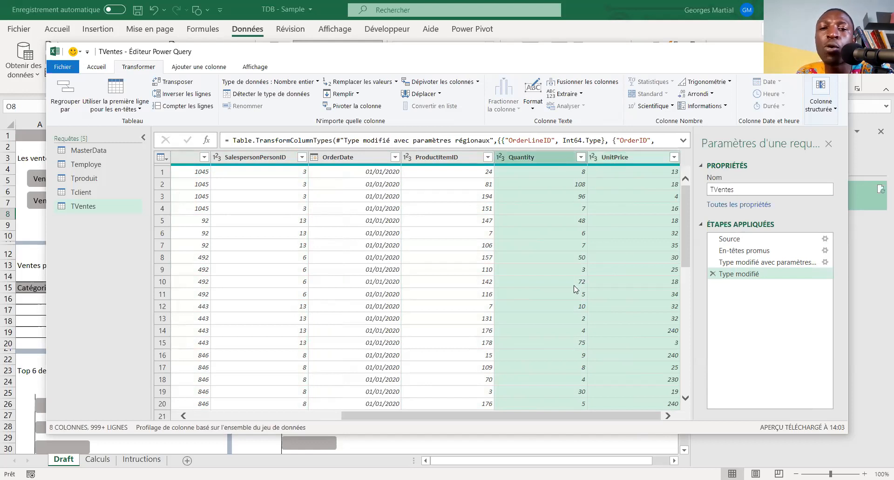
{"action": "left_click", "coordinate": [195, 68]}
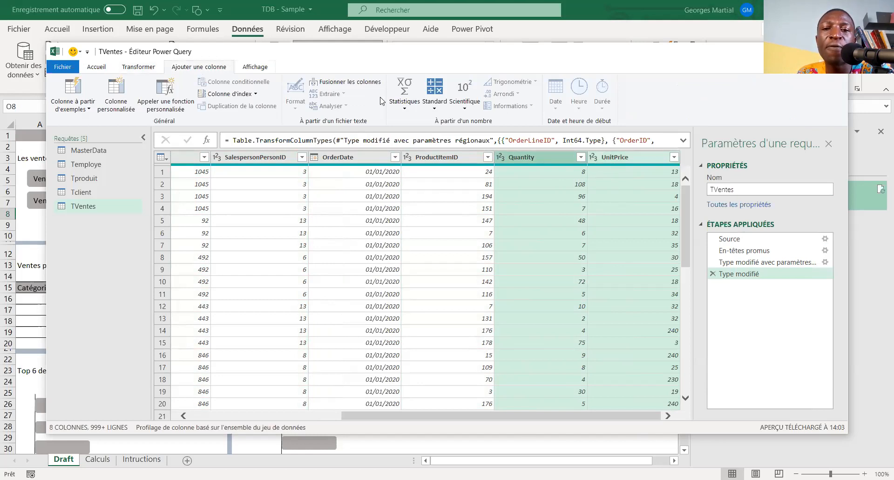
{"action": "left_click", "coordinate": [430, 110]}
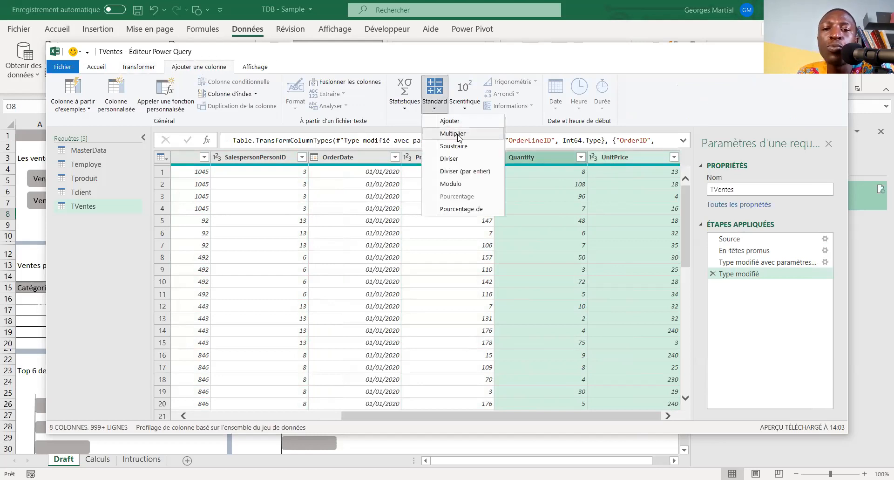
{"action": "left_click", "coordinate": [470, 134]}
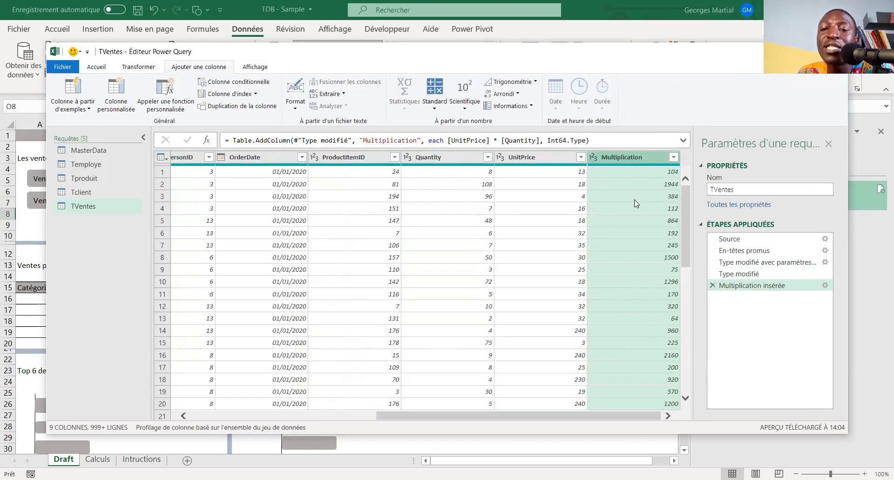
Rename the new Multiplication column as Montant Ventes
{"action": "double_click", "coordinate": [619, 159]}
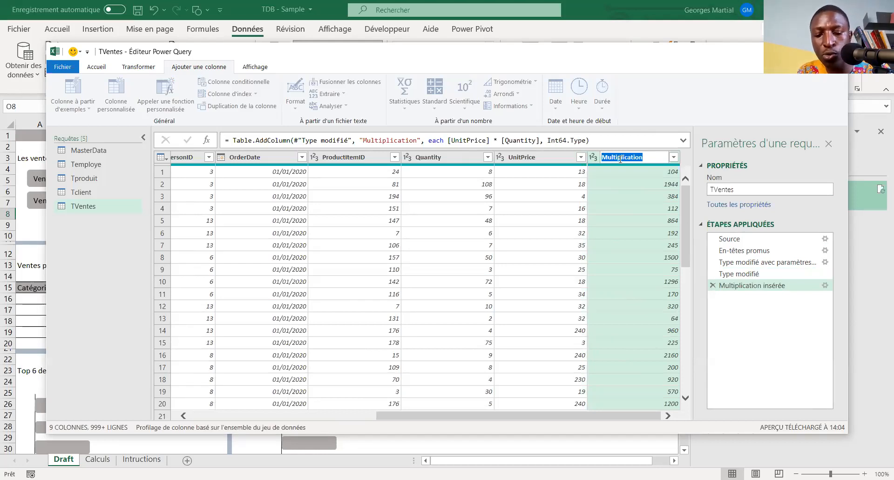
{"action": "type", "text": "Montant Ventes"}
{"action": "key", "text": "Return"}
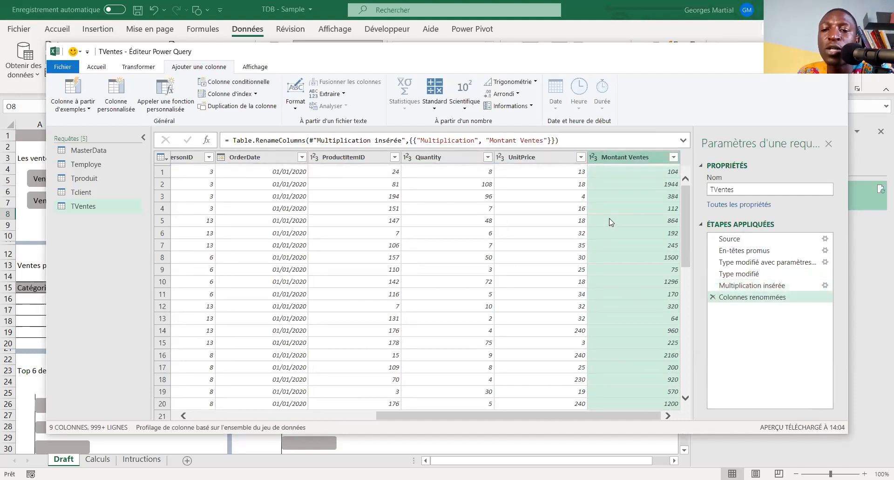
Rename the last applied step of the TVentes query, the column renaming after the inserted multiplication, as Nom de Ventes
{"action": "left_click_drag", "start_coordinate": [510, 420], "coordinate": [582, 428]}
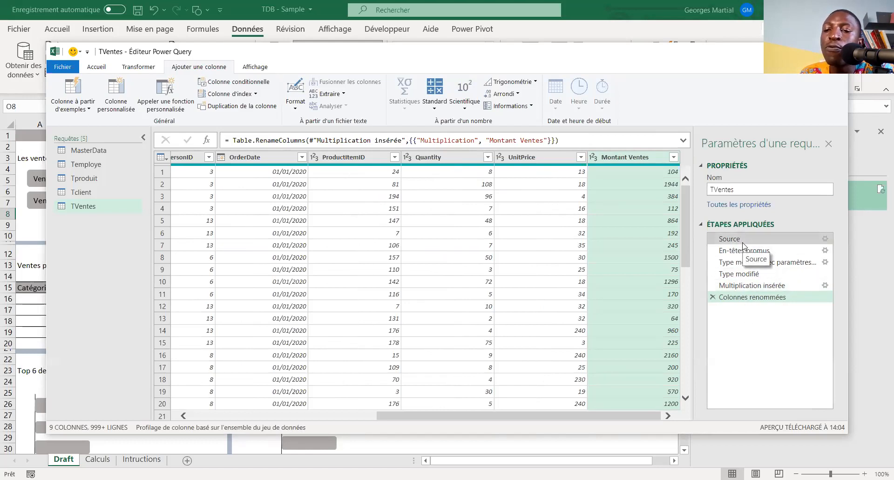
{"action": "left_click", "coordinate": [749, 289]}
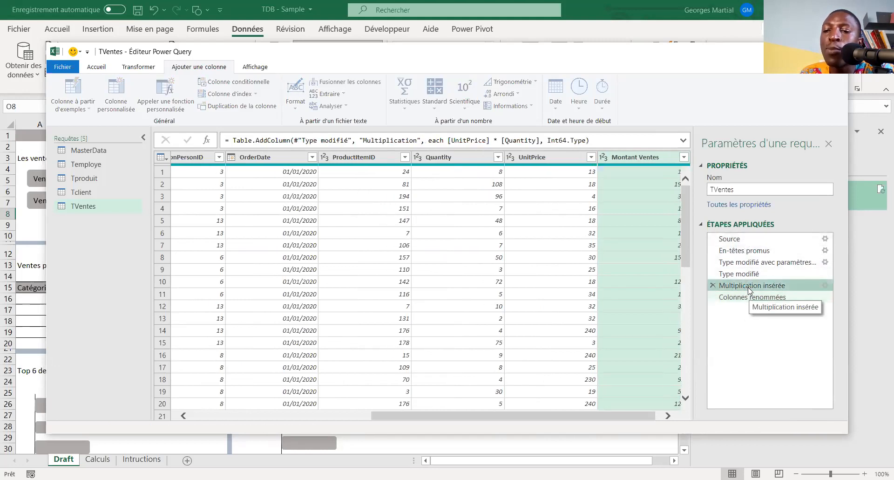
{"action": "left_click", "coordinate": [751, 300]}
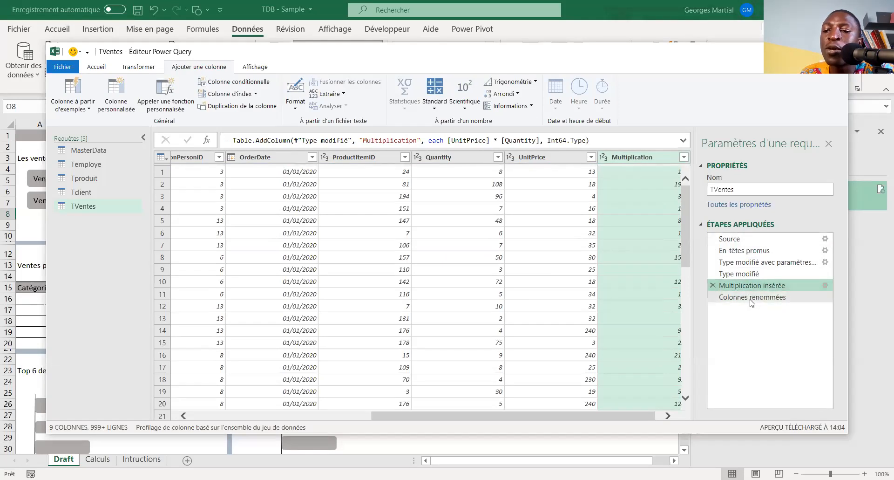
{"action": "right_click", "coordinate": [751, 302]}
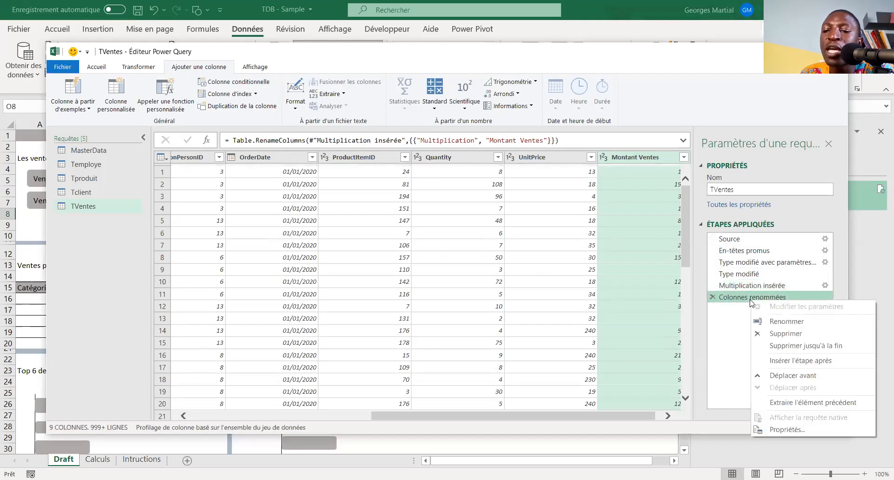
{"action": "left_click", "coordinate": [793, 321]}
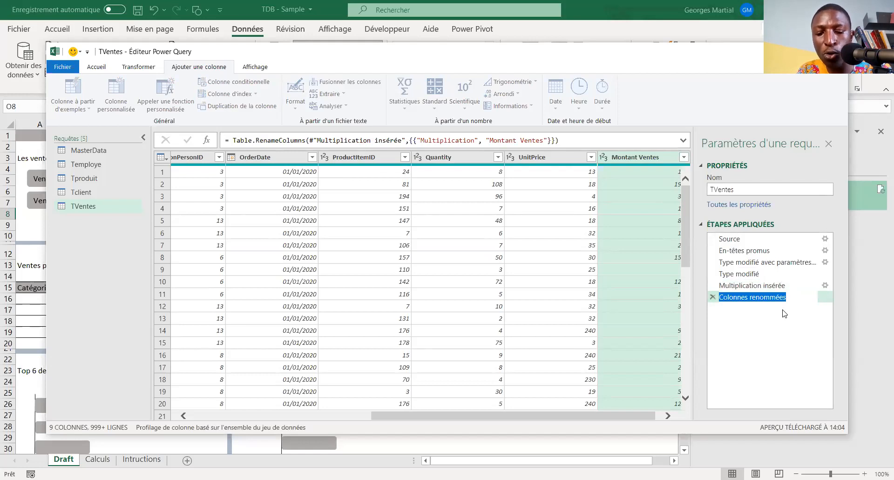
{"action": "type", "text": "Nom de"}
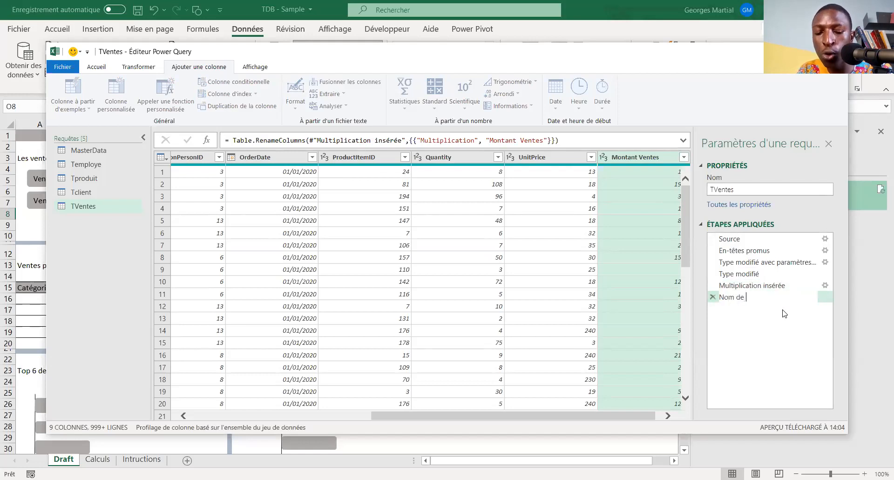
{"action": "type", "text": " Ventes"}
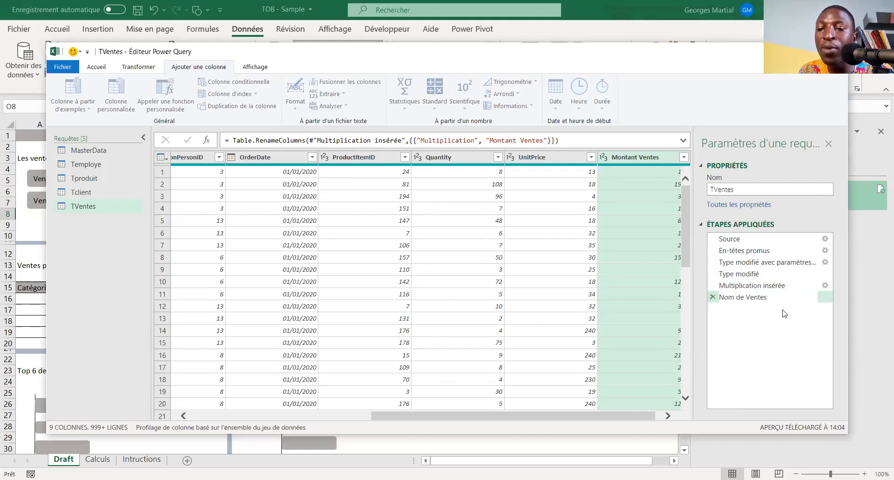
{"action": "key", "text": "Return"}
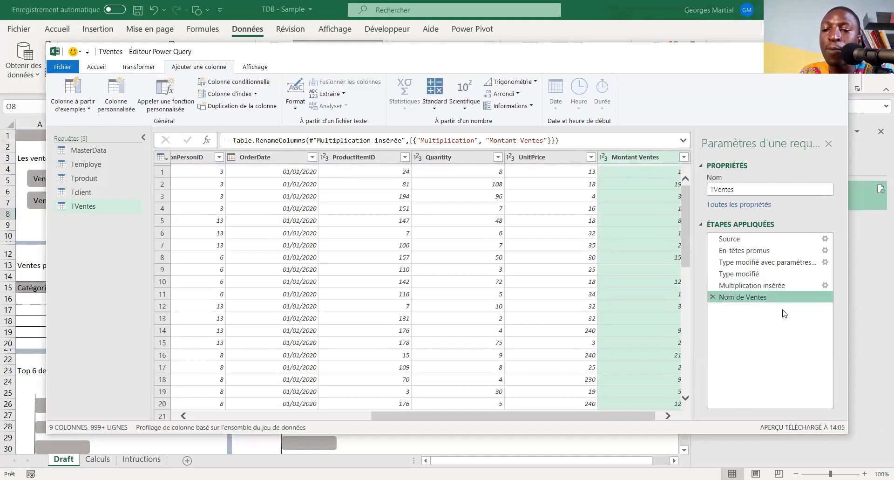
{"action": "right_click", "coordinate": [755, 299]}
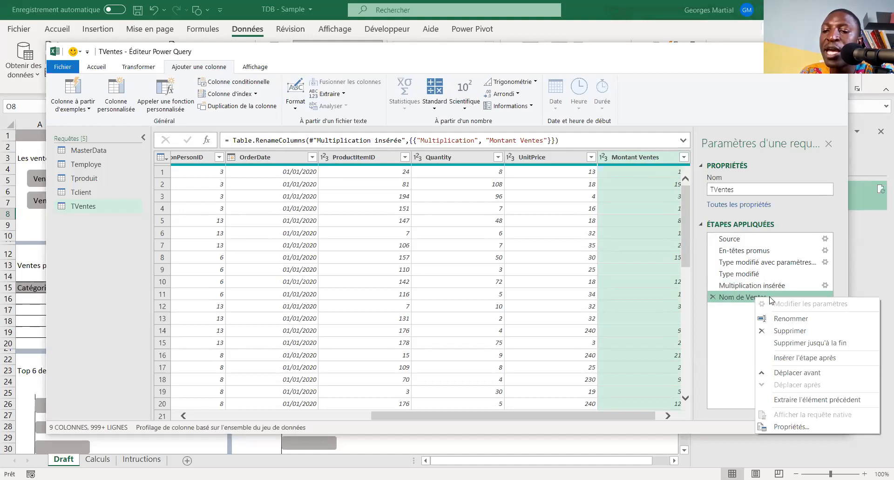
{"action": "left_click", "coordinate": [791, 427]}
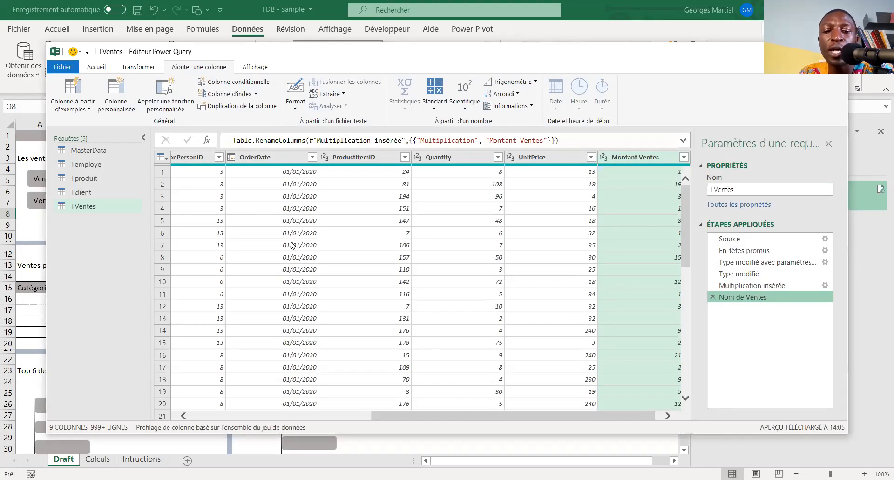
Close the query editor and load TVentes as a connection only, adding its data to the data model
{"action": "left_click", "coordinate": [62, 67]}
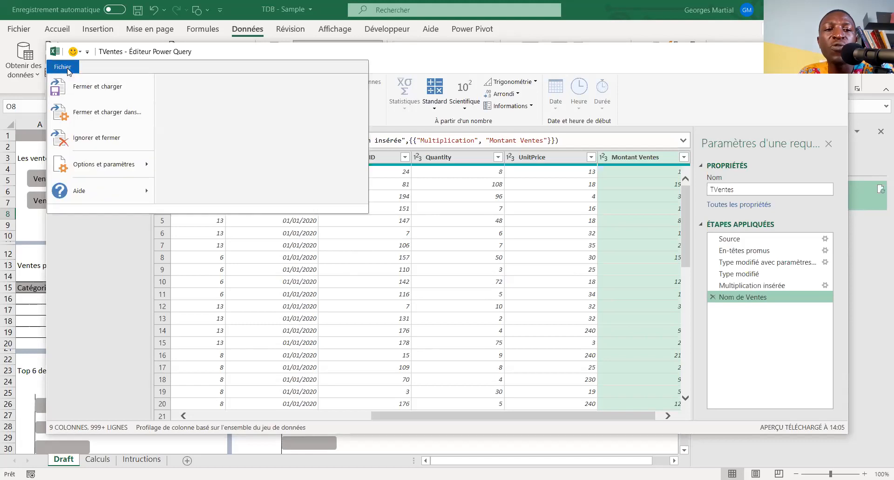
{"action": "left_click", "coordinate": [103, 116]}
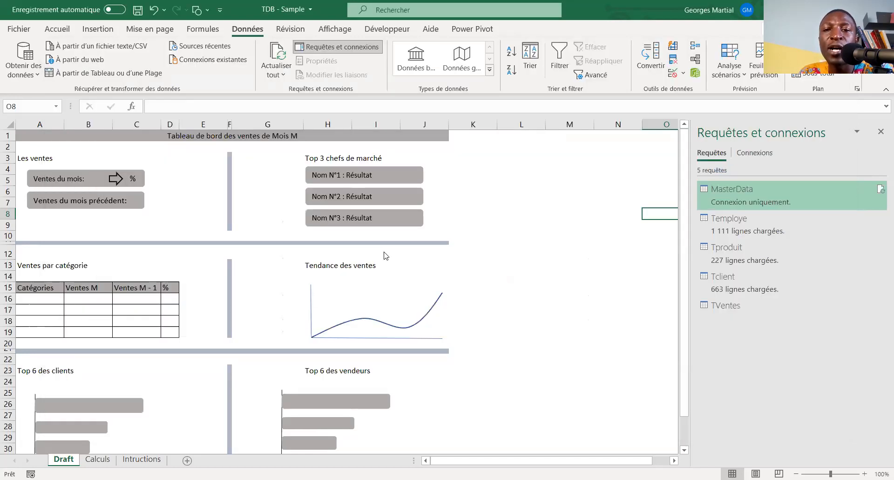
{"action": "left_click", "coordinate": [537, 261]}
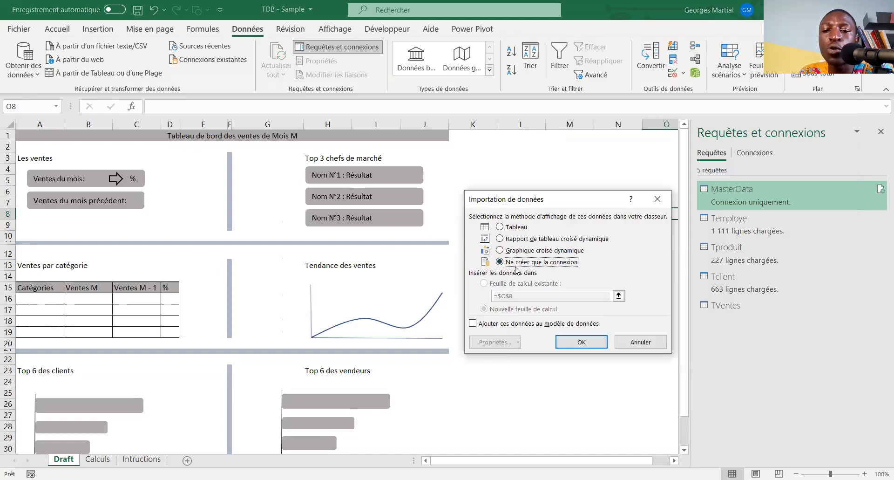
{"action": "left_click", "coordinate": [474, 324]}
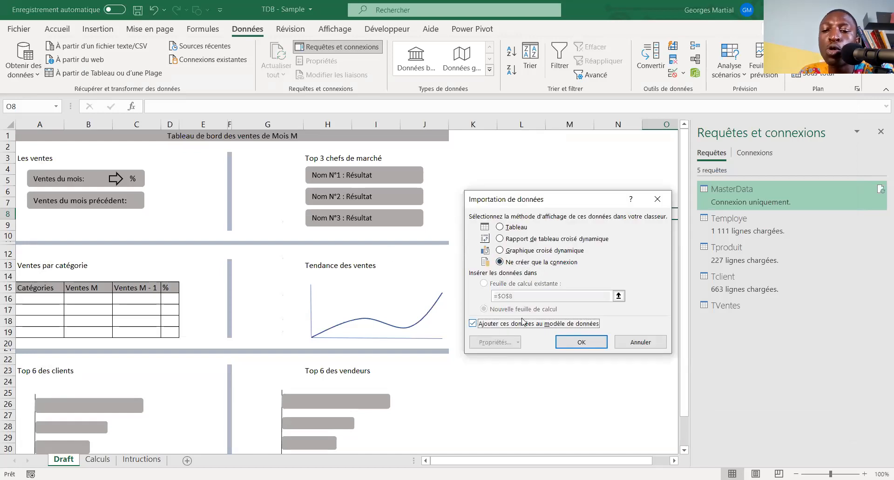
{"action": "left_click", "coordinate": [589, 344]}
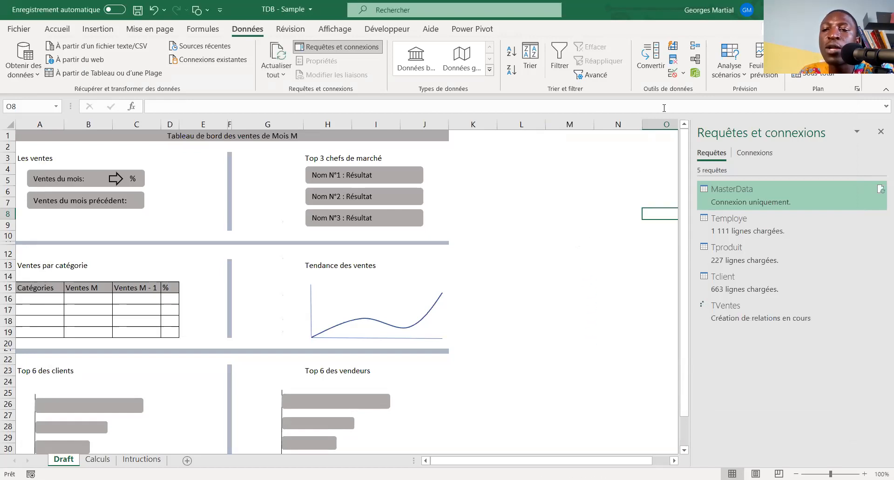
Check the existing table relationships in the workbook's relationship manager and close it
{"action": "left_click", "coordinate": [695, 59]}
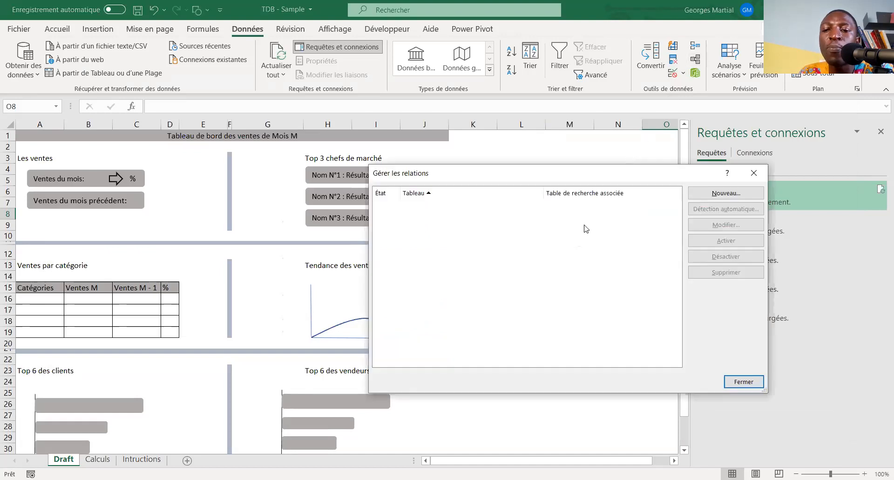
{"action": "left_click", "coordinate": [754, 173]}
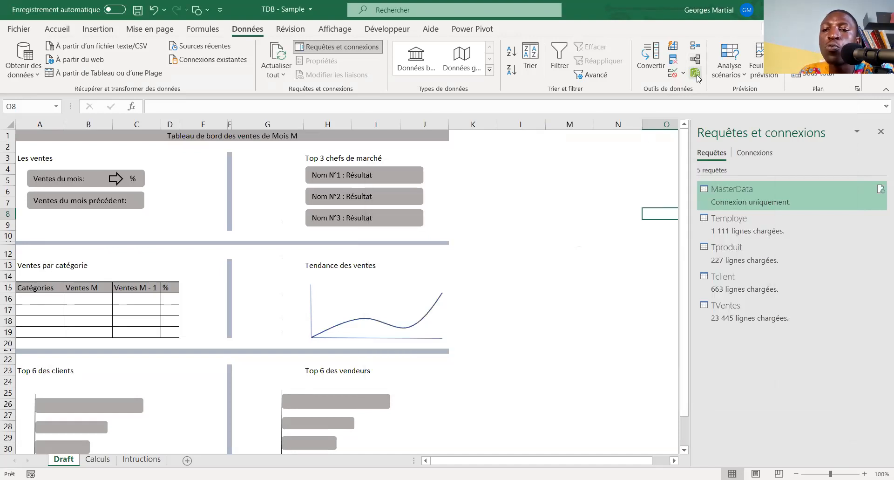